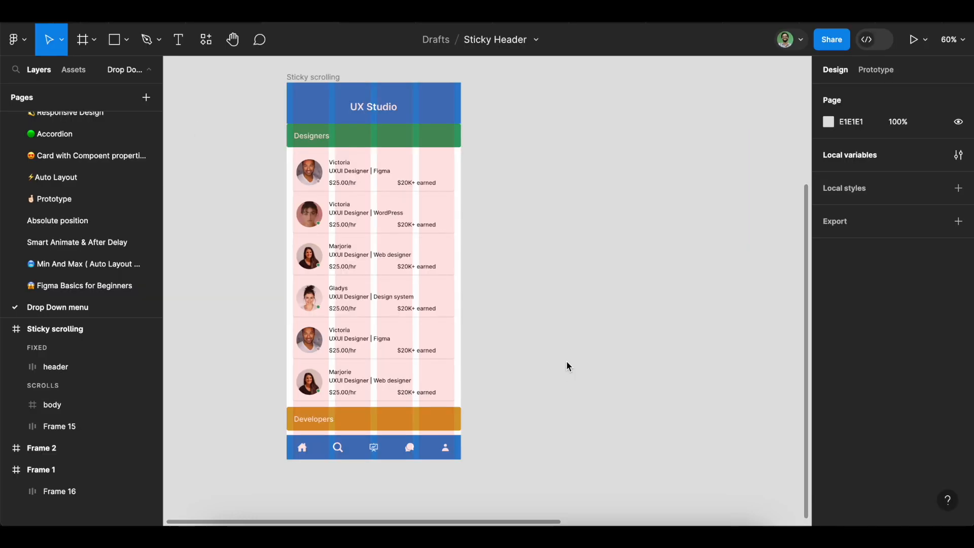
Select the Sticky scrolling frame and present it as a prototype
click(301, 78)
click(370, 113)
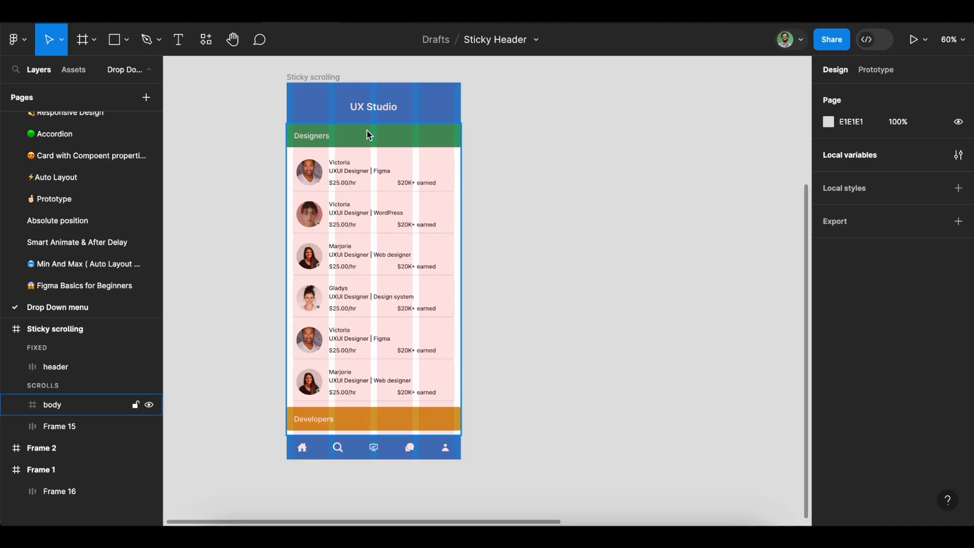
click(321, 78)
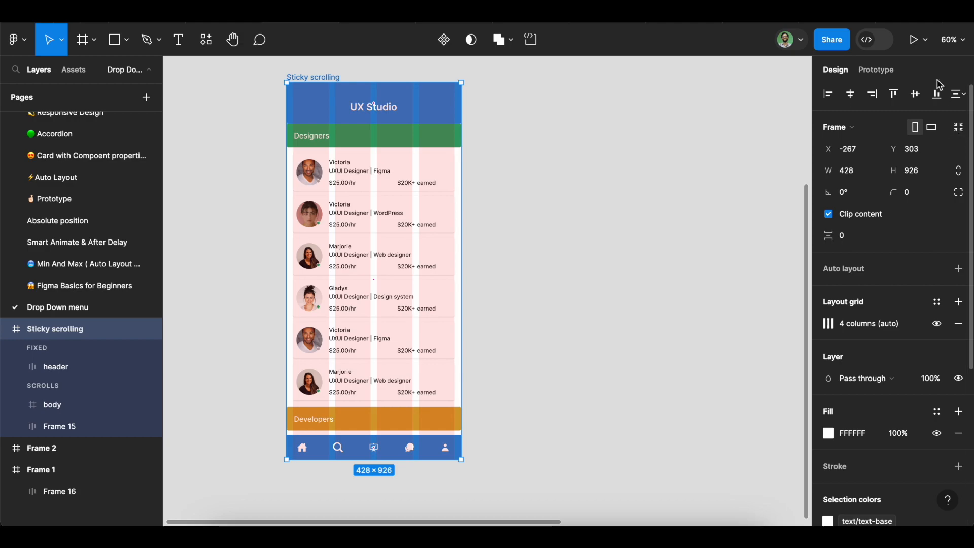
click(926, 45)
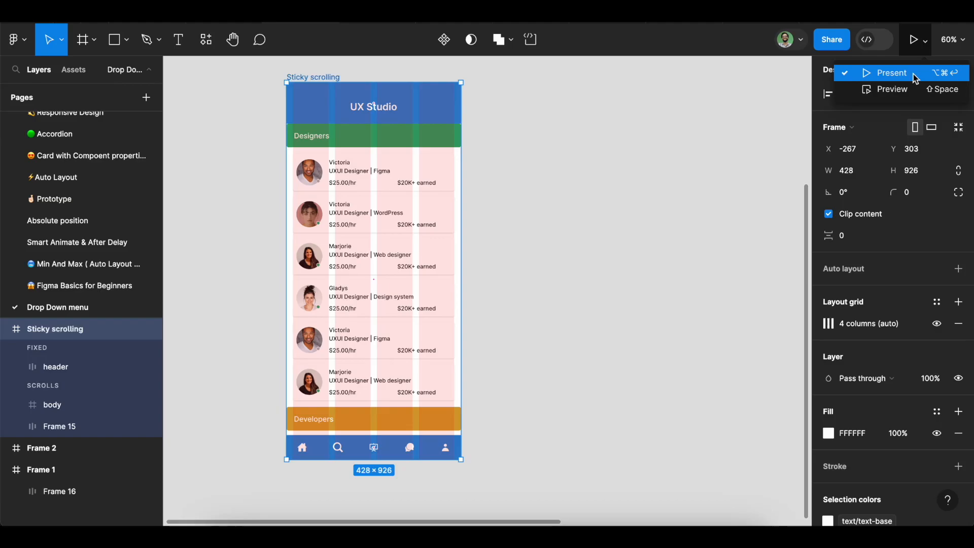
click(916, 79)
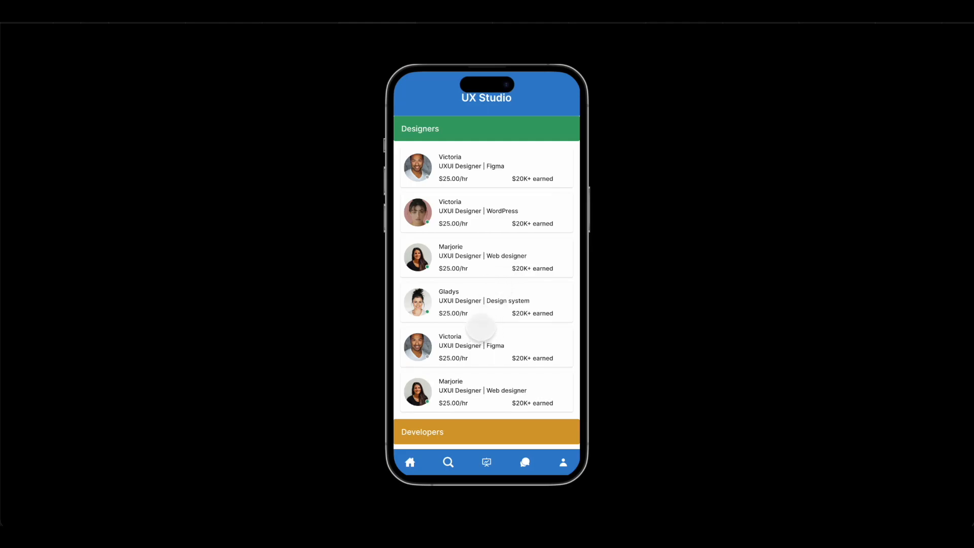
Scroll the prototype through the Designers, Developers and Art Directors sections to examine how their section headers behave
scroll(481, 326, down, 2)
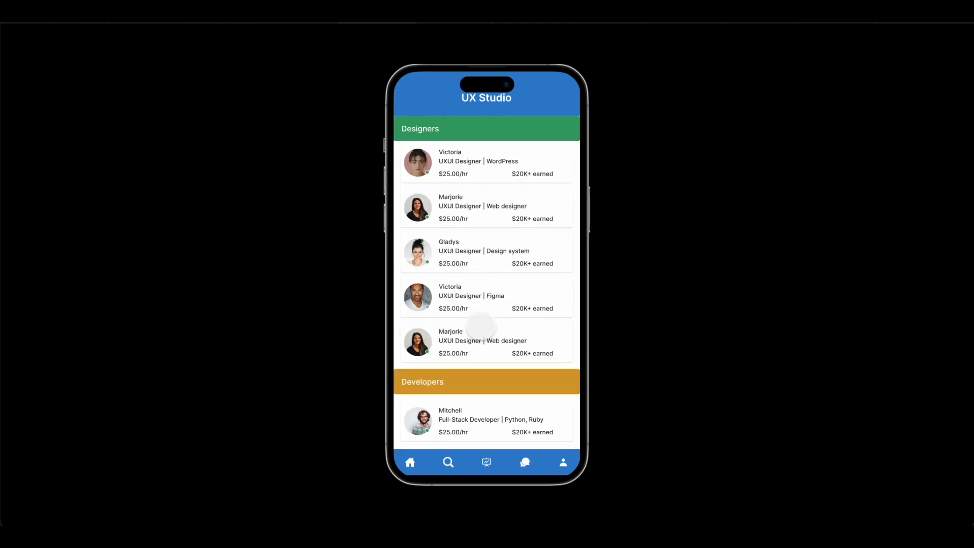
scroll(481, 326, down, 1)
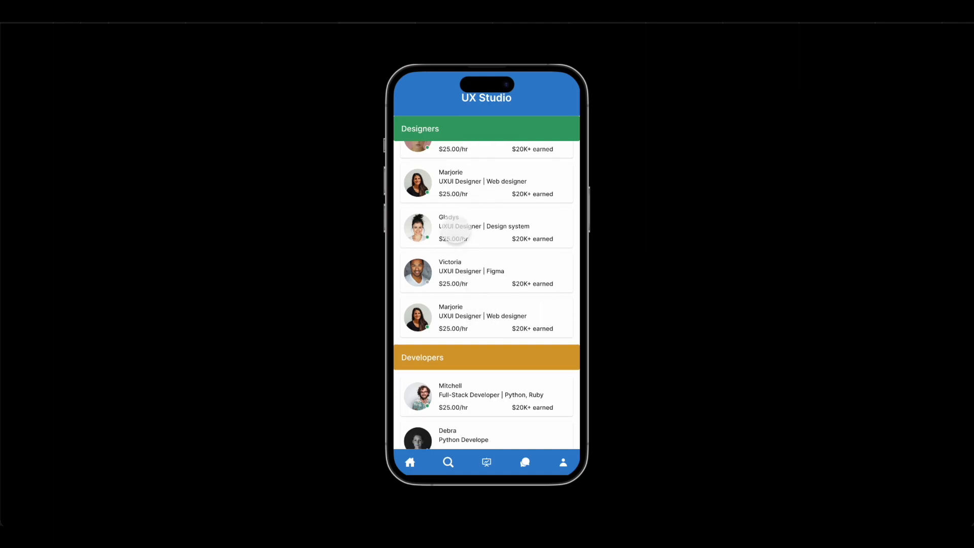
scroll(456, 231, down, 1)
scroll(455, 231, down, 1)
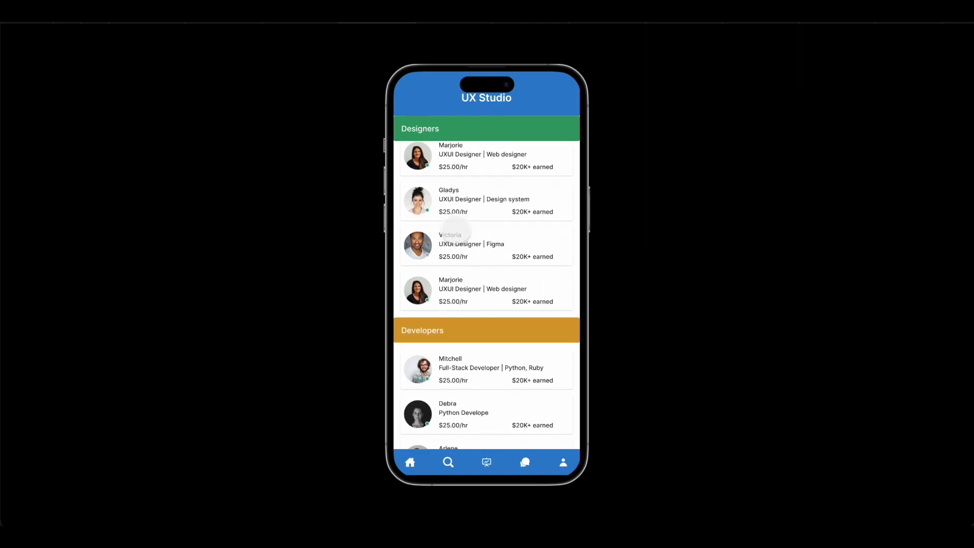
scroll(456, 231, down, 2)
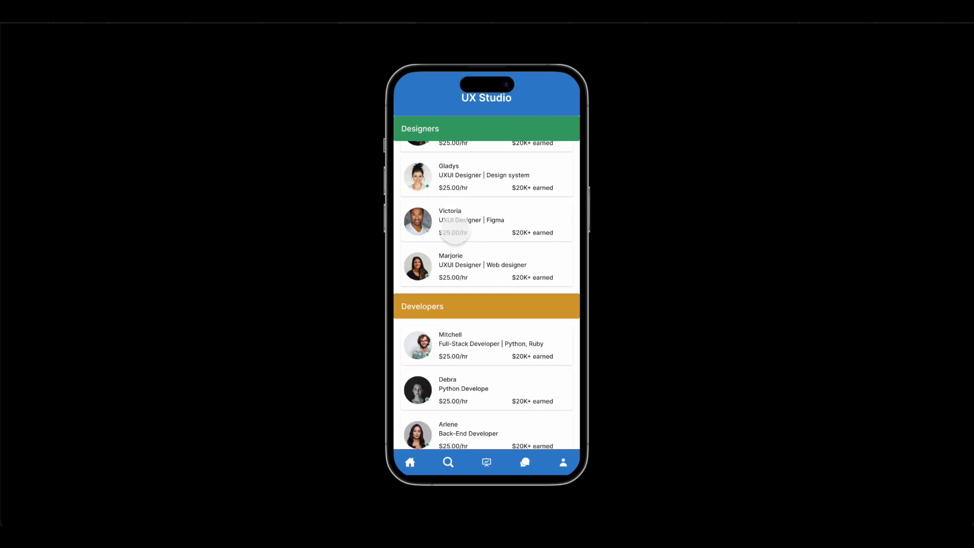
scroll(455, 230, down, 1)
scroll(455, 231, down, 2)
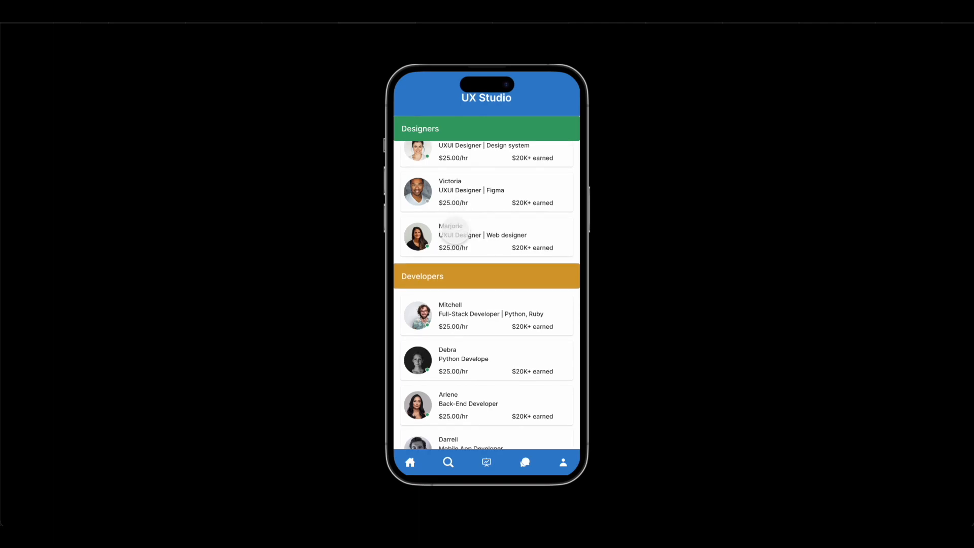
scroll(456, 231, down, 8)
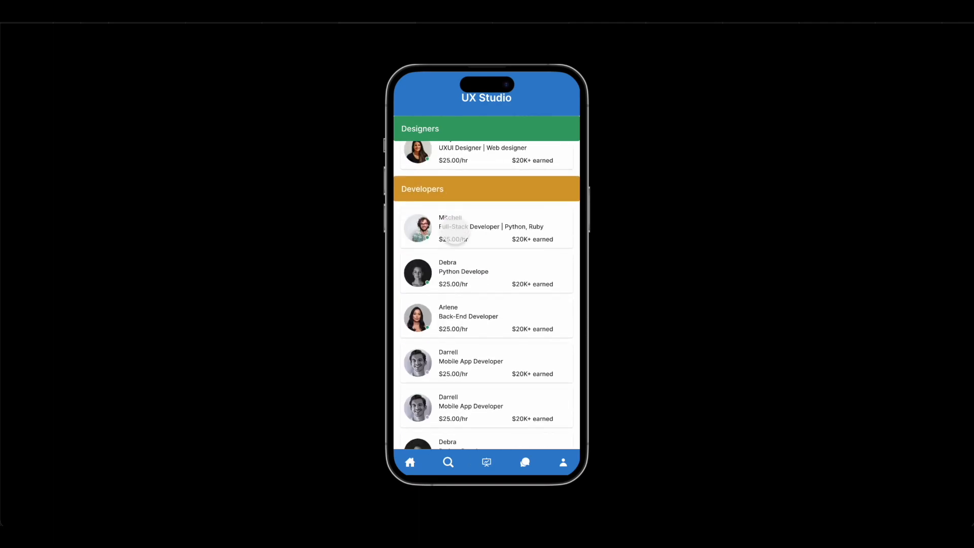
scroll(455, 231, down, 6)
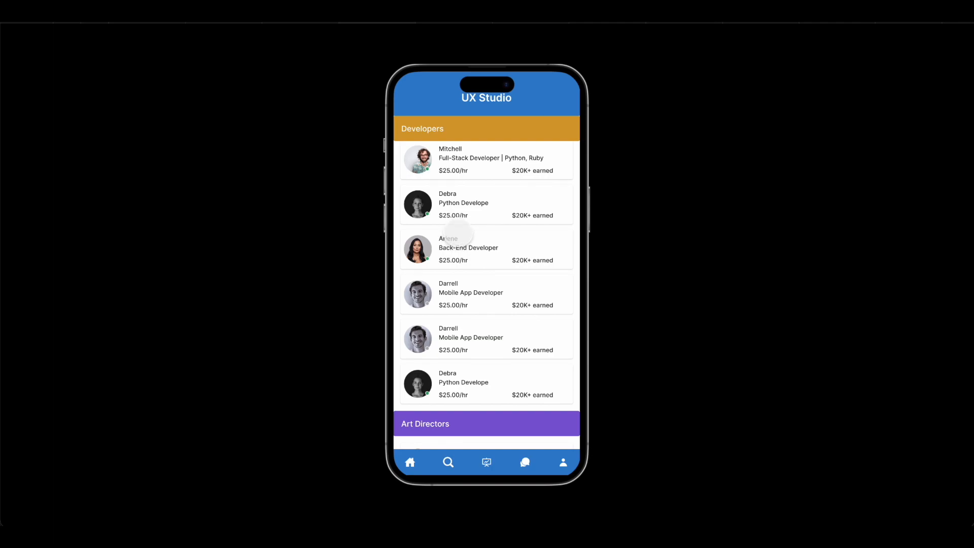
scroll(455, 231, down, 8)
scroll(456, 233, down, 4)
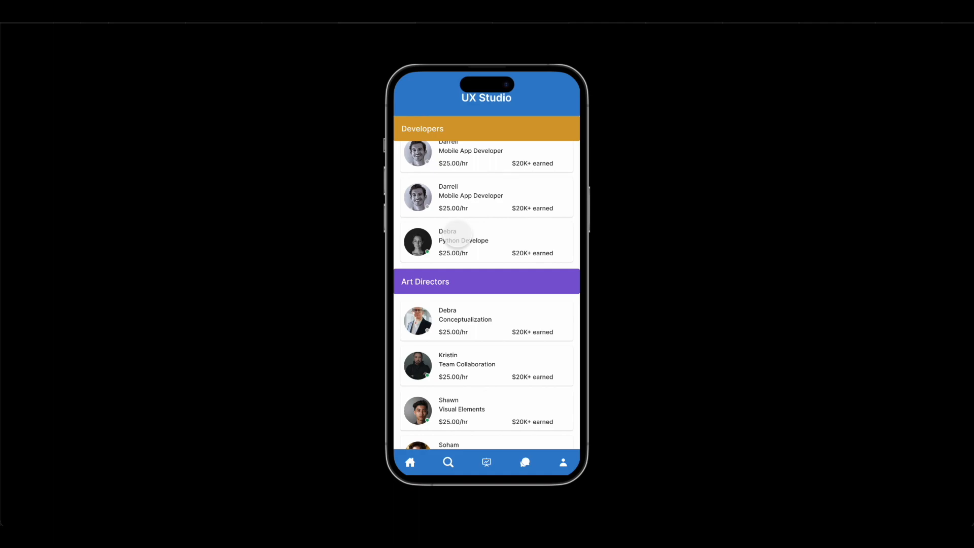
scroll(456, 234, down, 3)
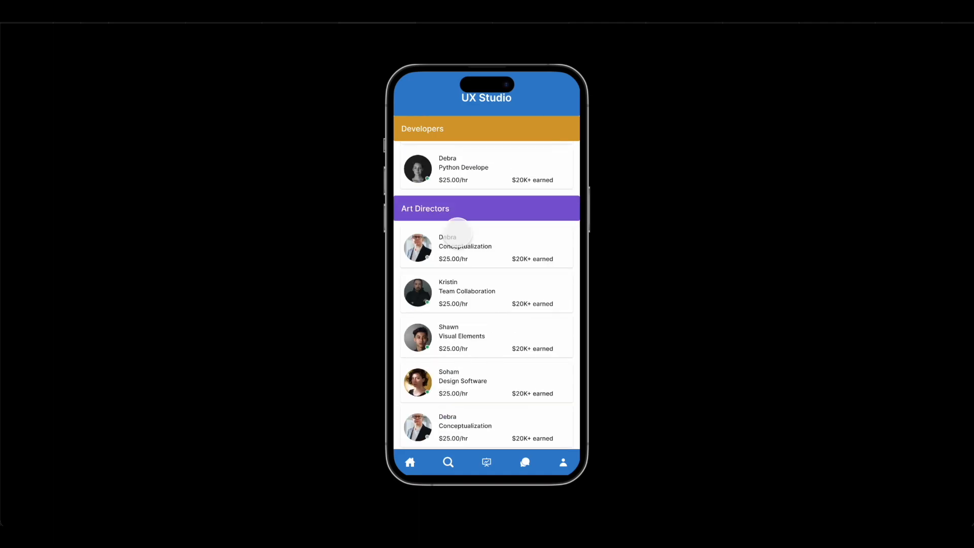
scroll(457, 233, down, 3)
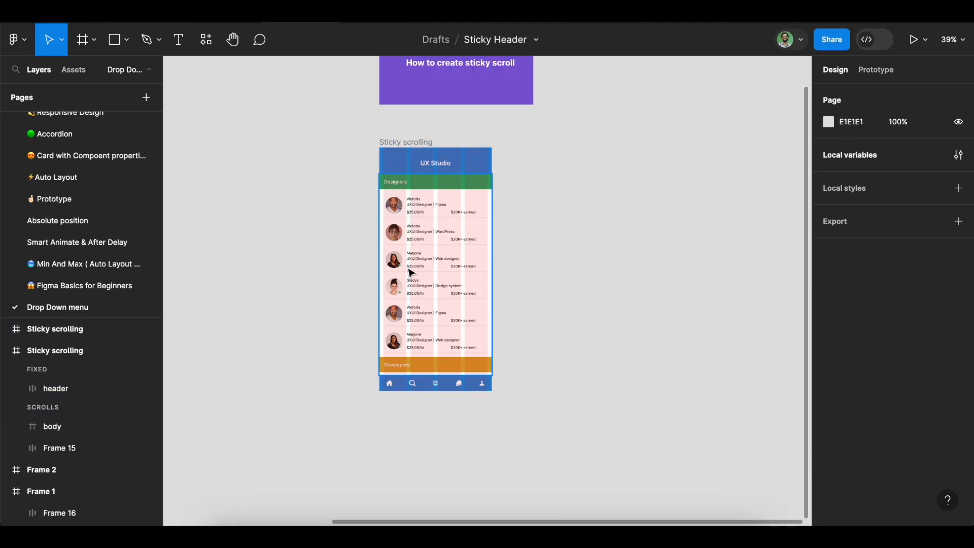
Move the body frame out of the Sticky scrolling frame onto the empty canvas to its right
click(411, 273)
click(425, 163)
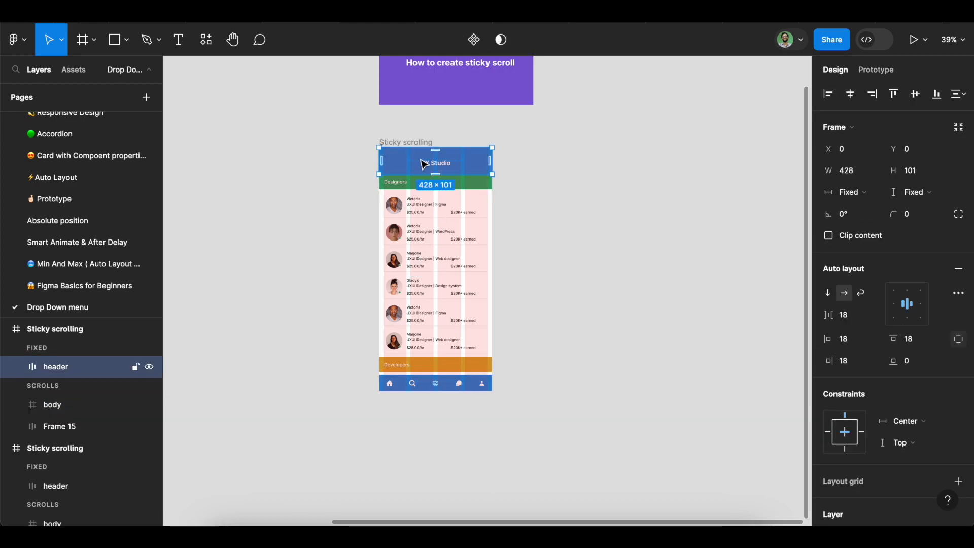
click(443, 384)
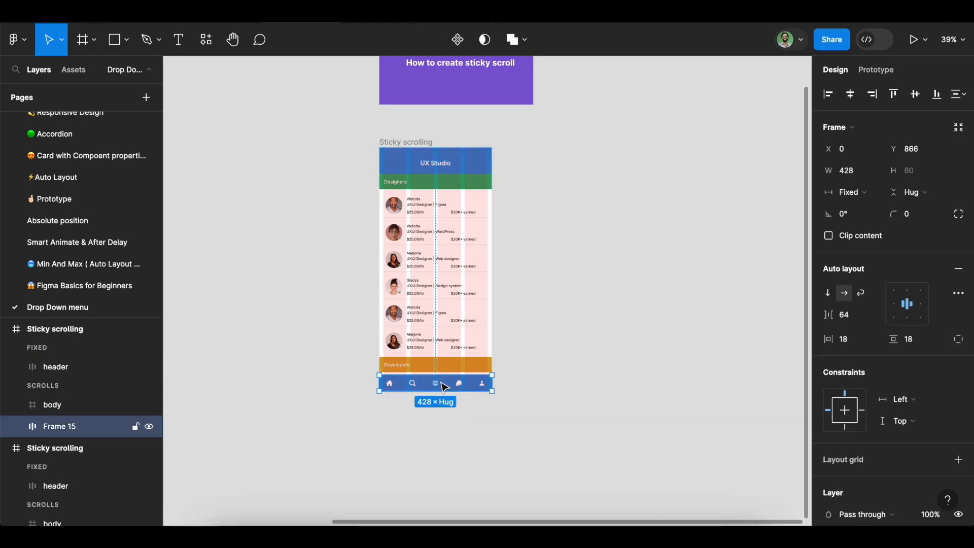
click(638, 426)
click(442, 257)
drag(419, 268, 596, 269)
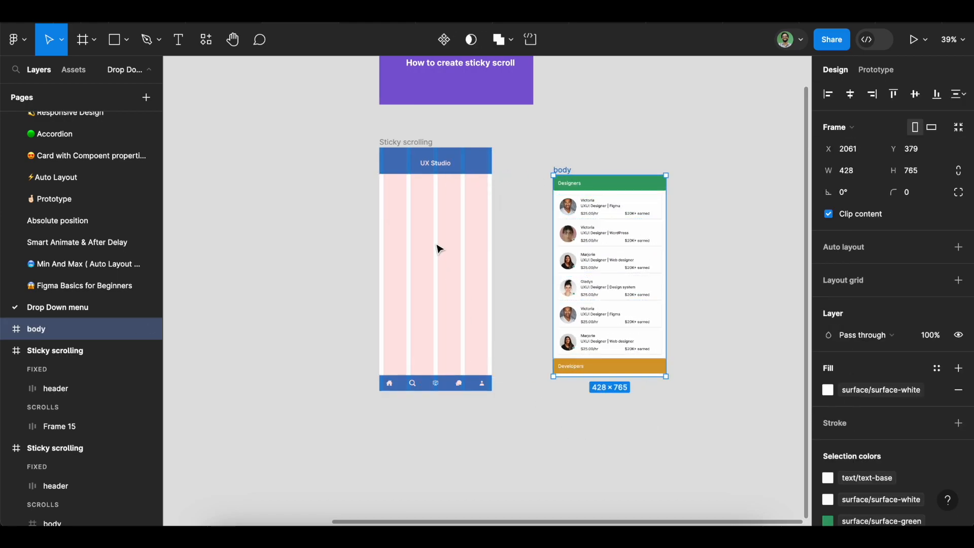
Set the scroll position of the UX Studio header to Fixed (stay in place)
click(421, 173)
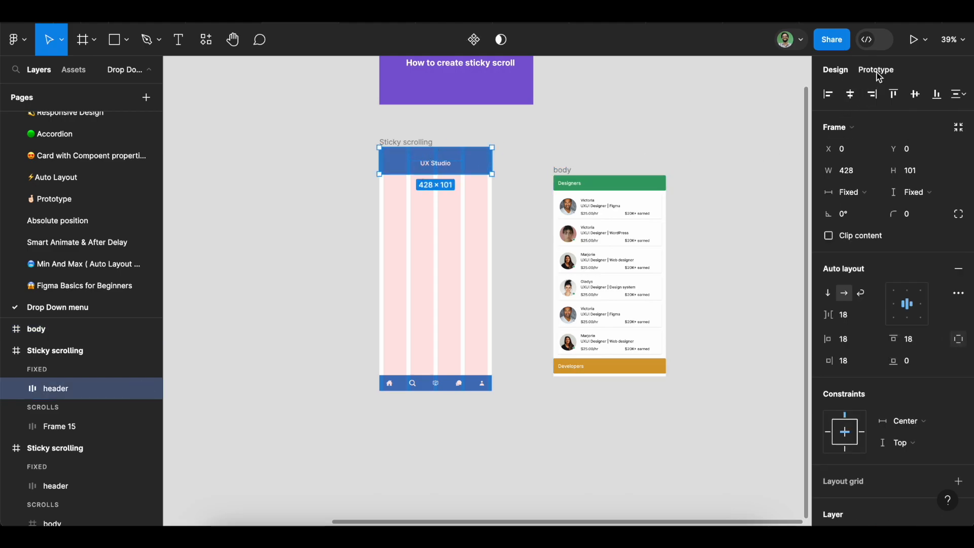
click(431, 384)
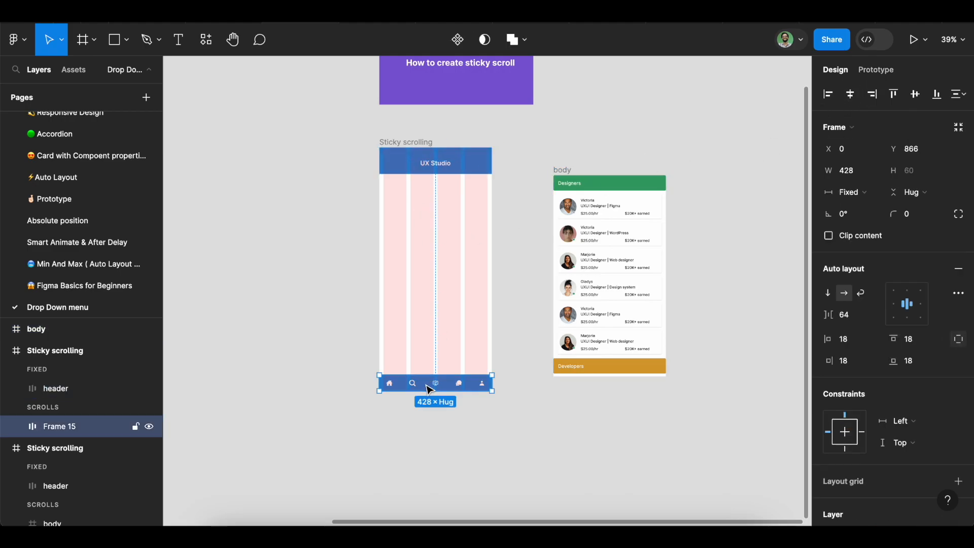
click(329, 230)
click(403, 161)
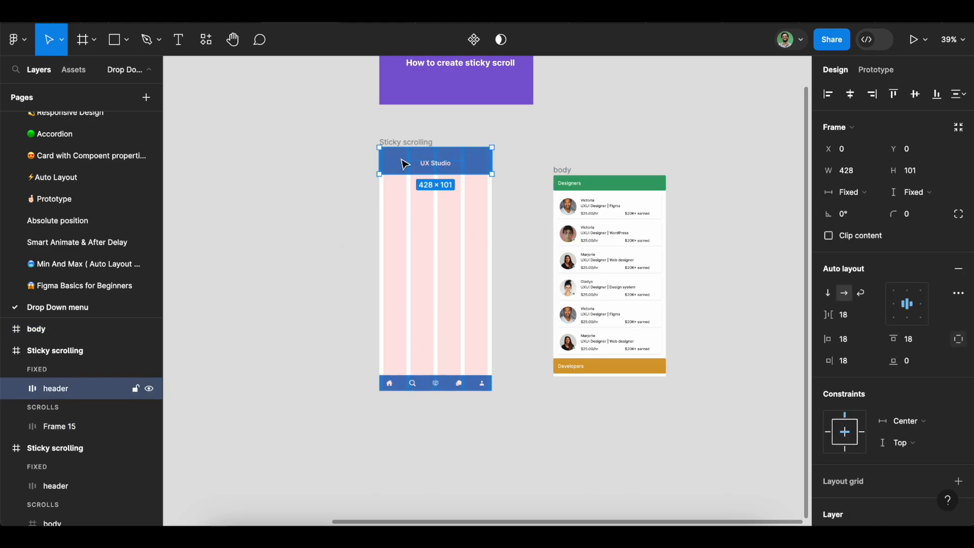
click(880, 73)
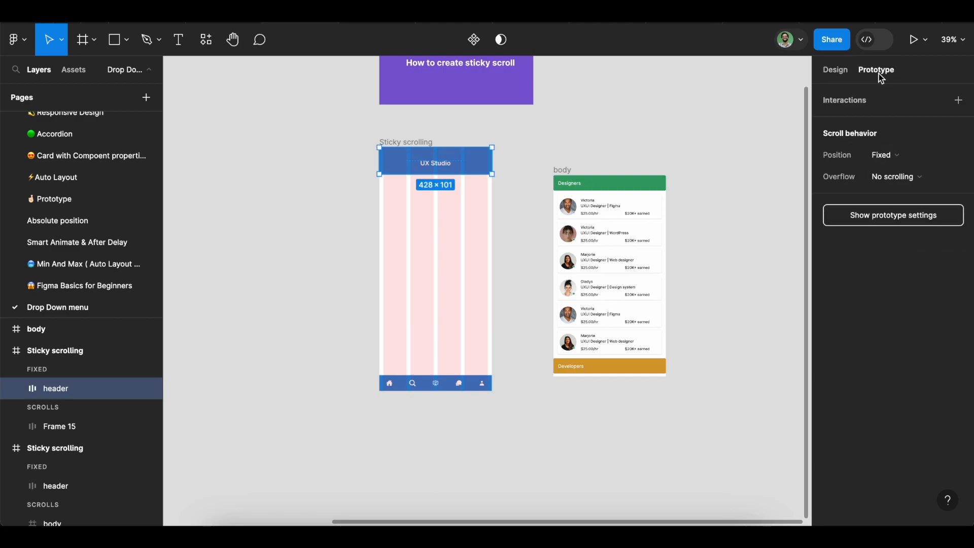
click(913, 158)
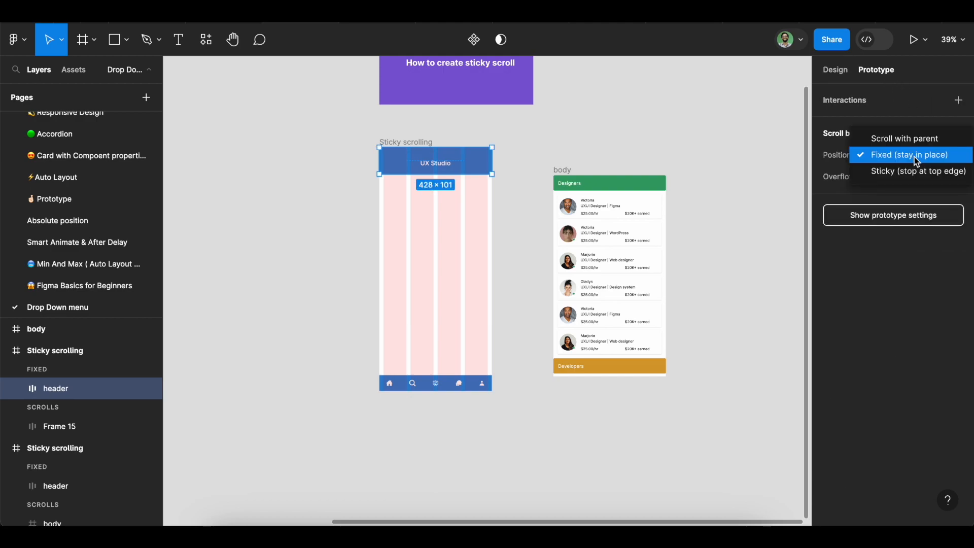
click(916, 157)
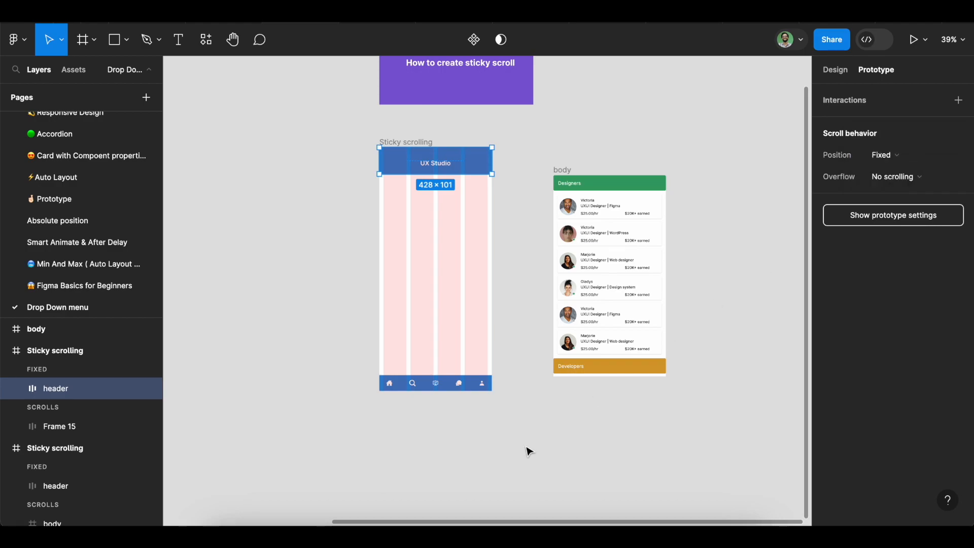
Set the scroll position of the icon navigation bar, Frame 15, to Fixed (stay in place)
click(432, 387)
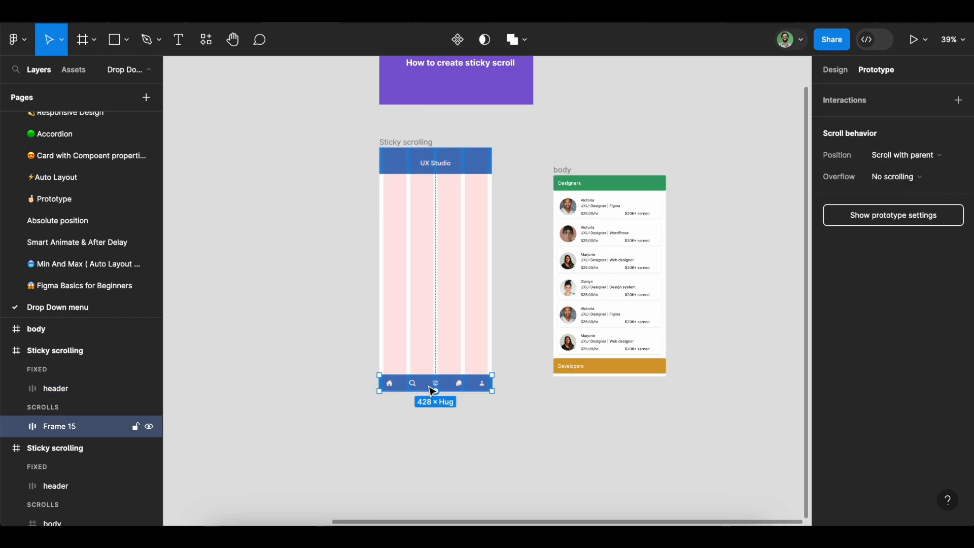
click(896, 156)
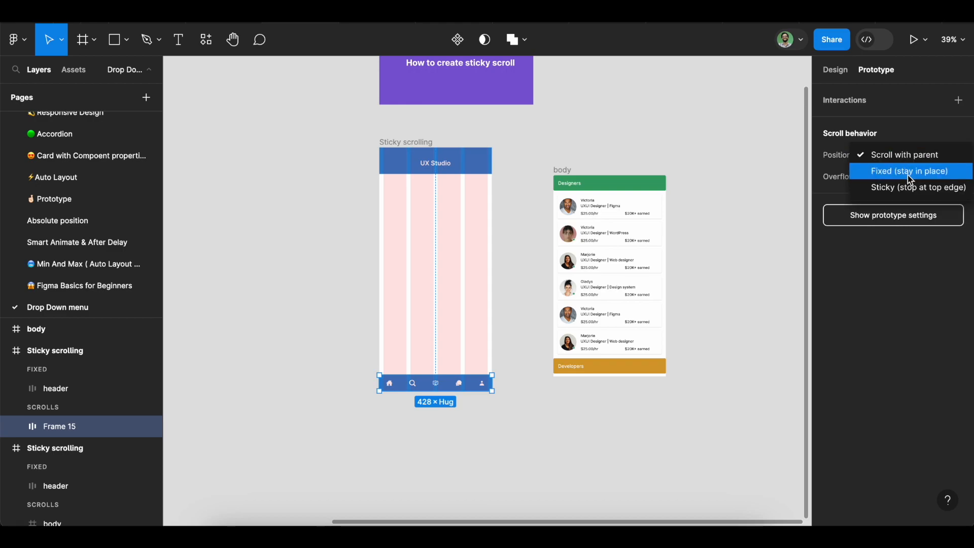
click(909, 175)
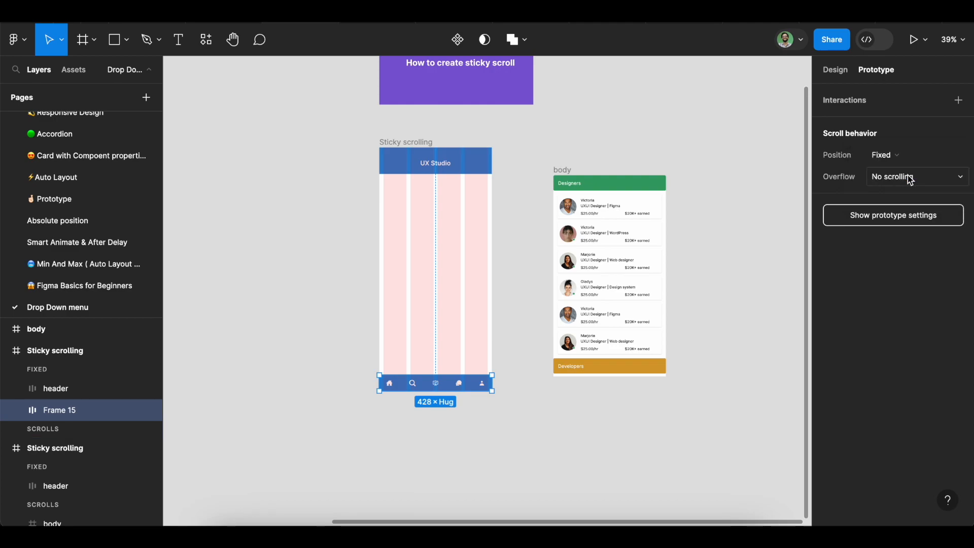
click(271, 261)
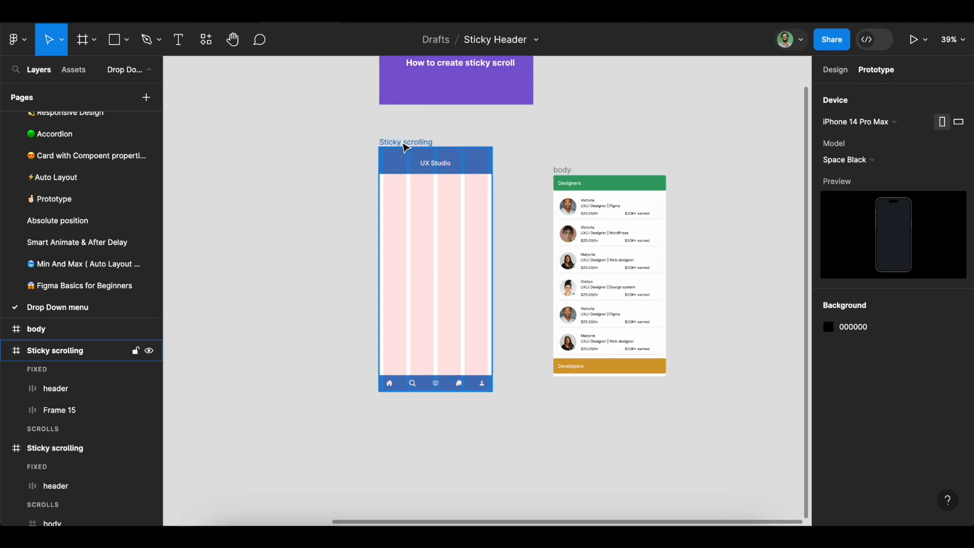
Check the overflow scroll behavior of the Sticky scrolling frame and the body frame
click(395, 143)
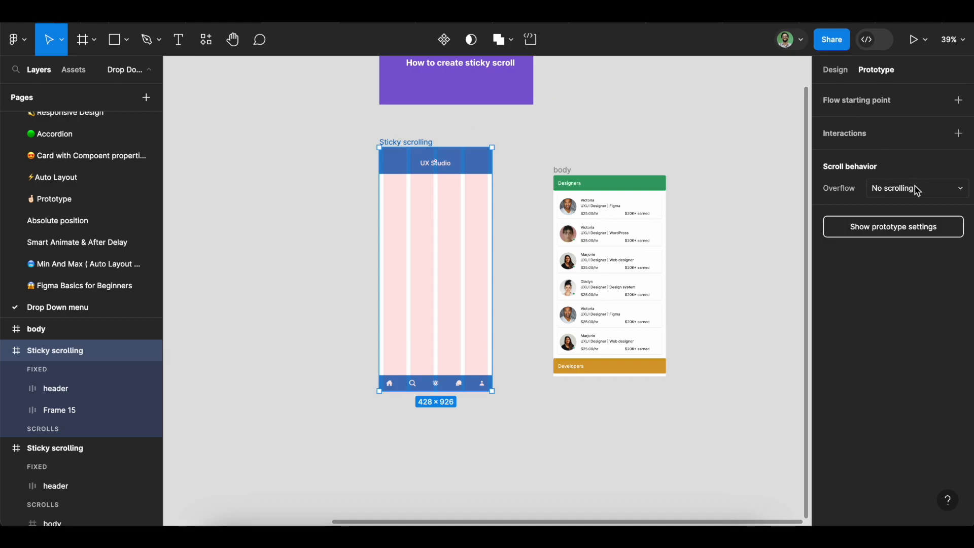
click(580, 164)
click(566, 171)
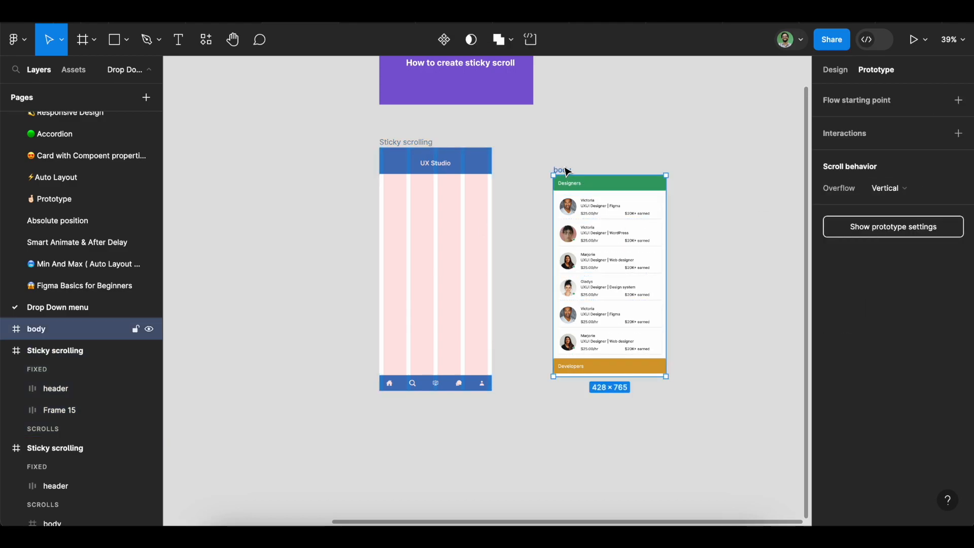
click(389, 144)
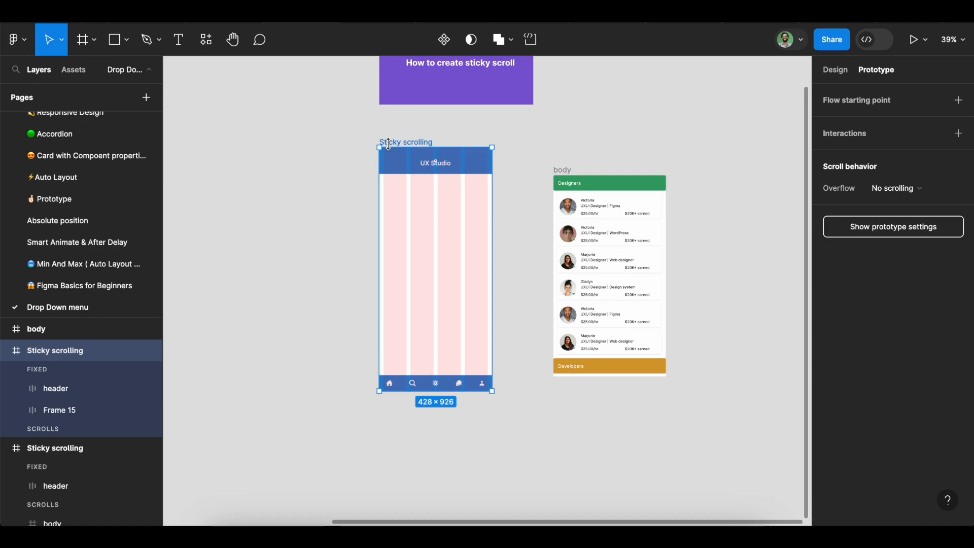
click(936, 190)
click(936, 190)
click(727, 353)
Ungroup the body frame into its separate menus and department headers, and clear the selection
click(562, 176)
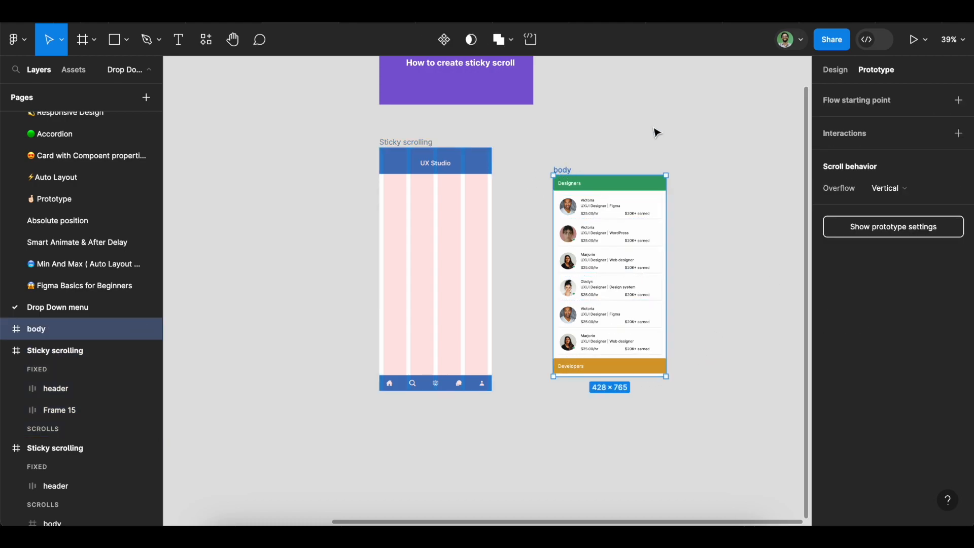
key(alt+8)
right_click(610, 192)
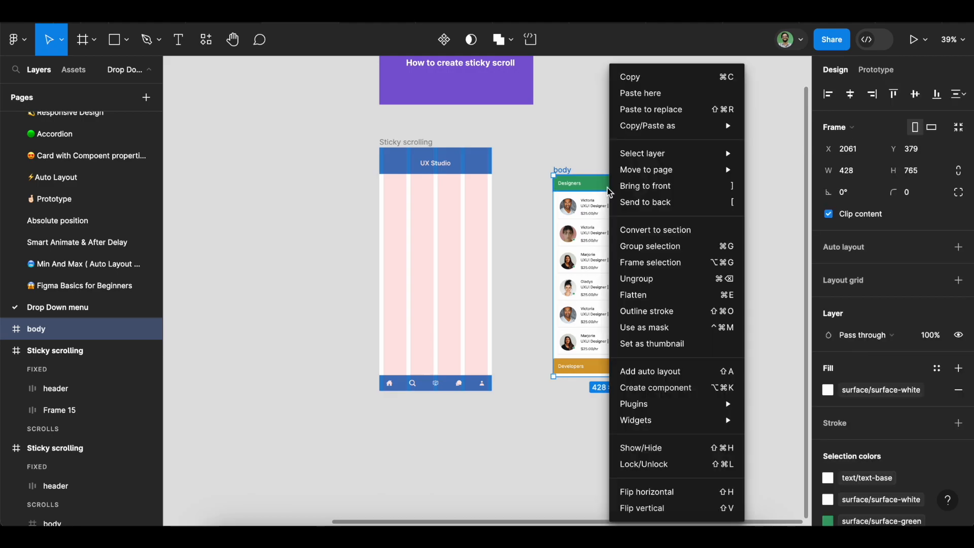
click(650, 286)
scroll(699, 241, down, 3)
scroll(699, 242, right, 3)
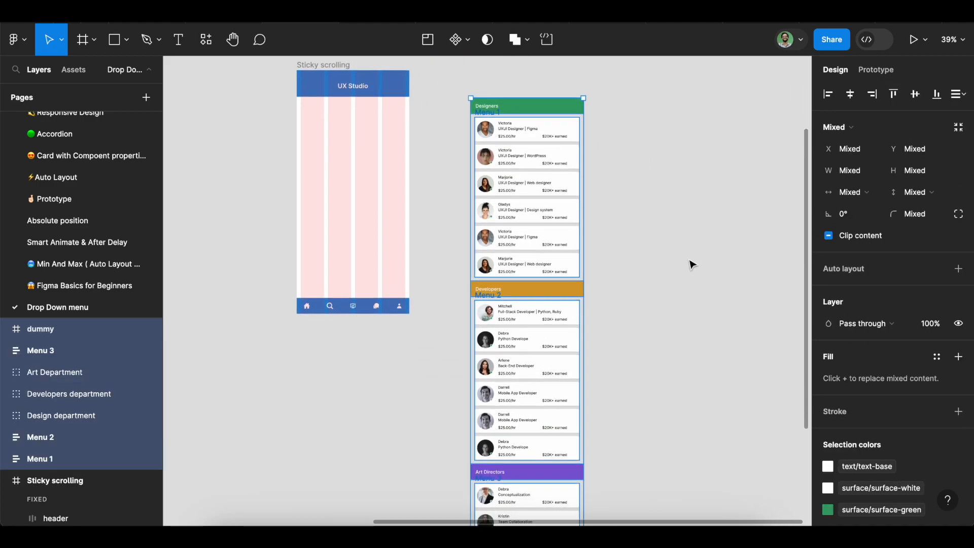
scroll(572, 278, right, 3)
scroll(572, 278, up, 1)
click(582, 190)
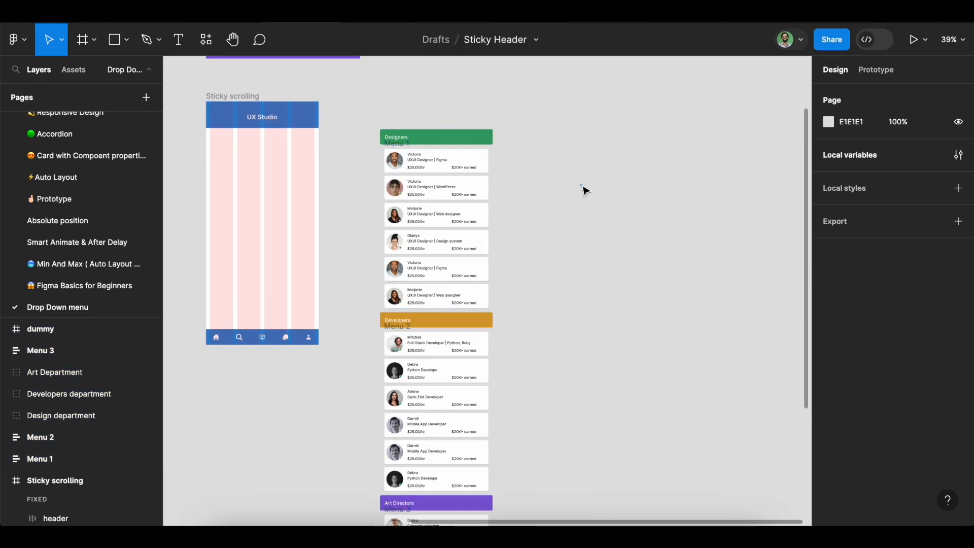
Inspect the Designers, Developers and Art Directors header groups and the first card of Menu 1
click(451, 153)
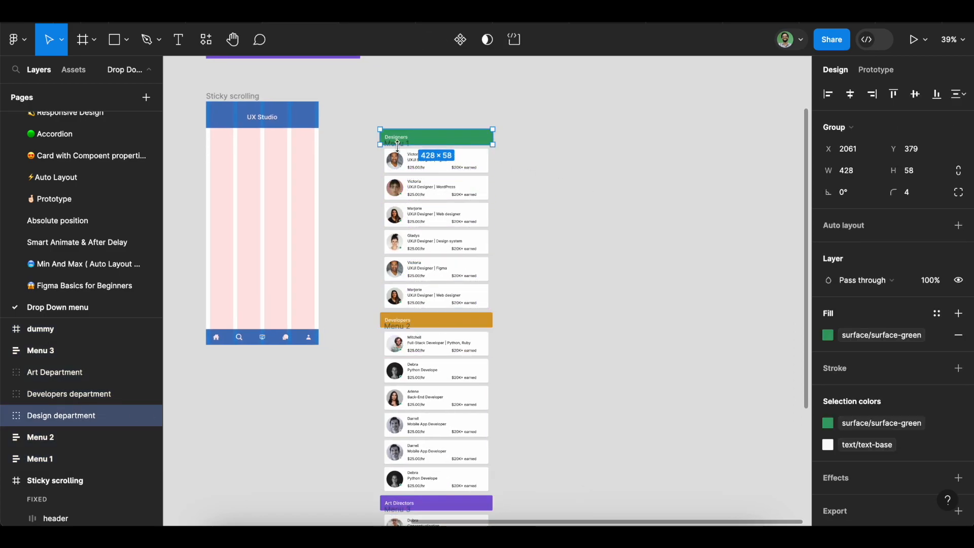
click(543, 198)
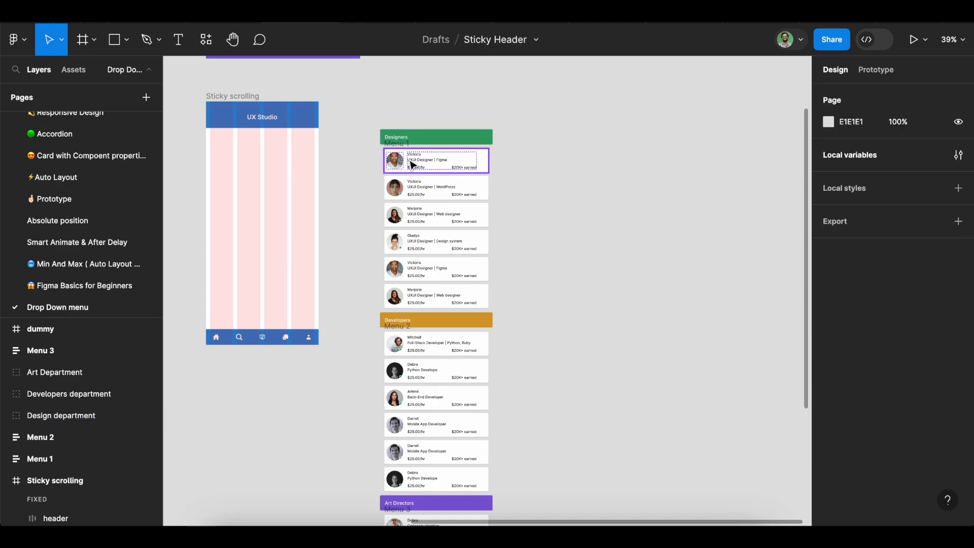
click(427, 160)
scroll(631, 268, down, 1)
click(631, 268)
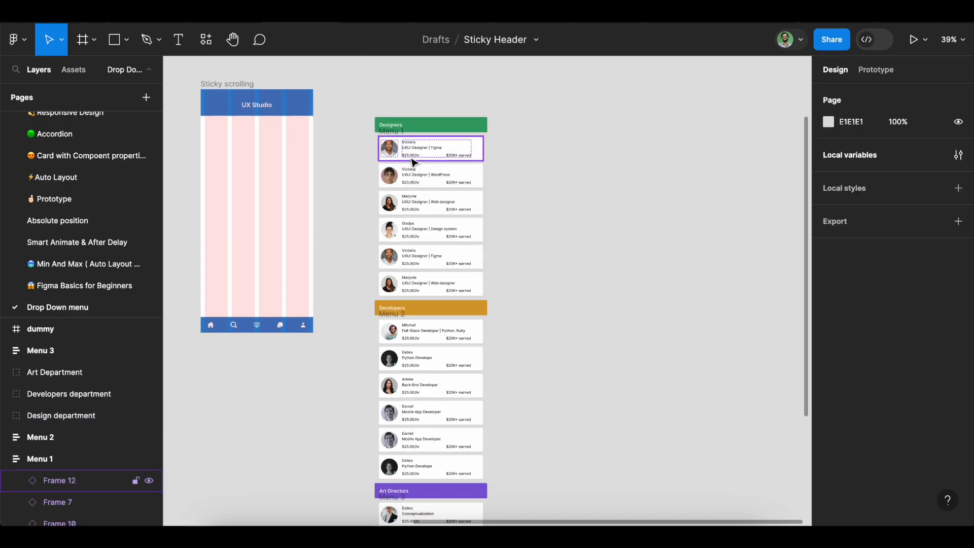
click(414, 162)
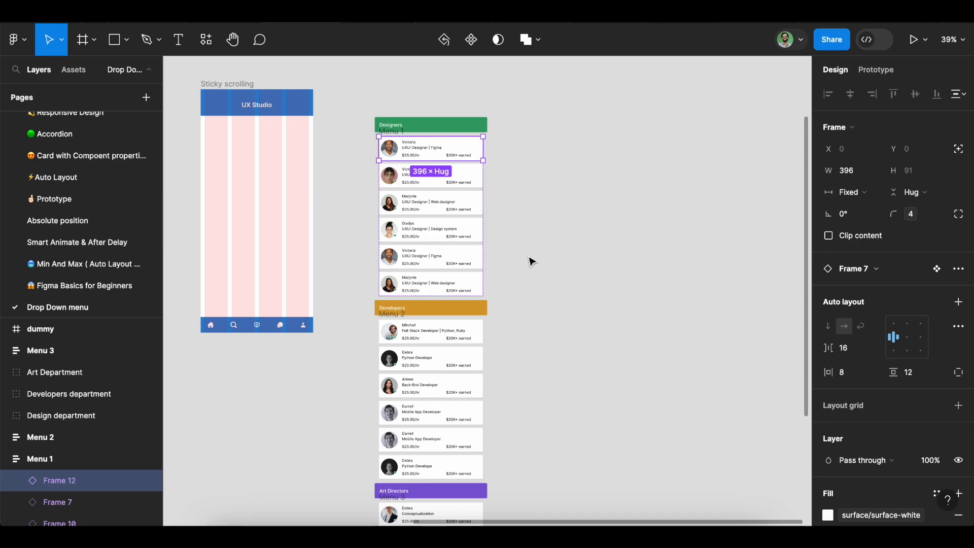
click(425, 127)
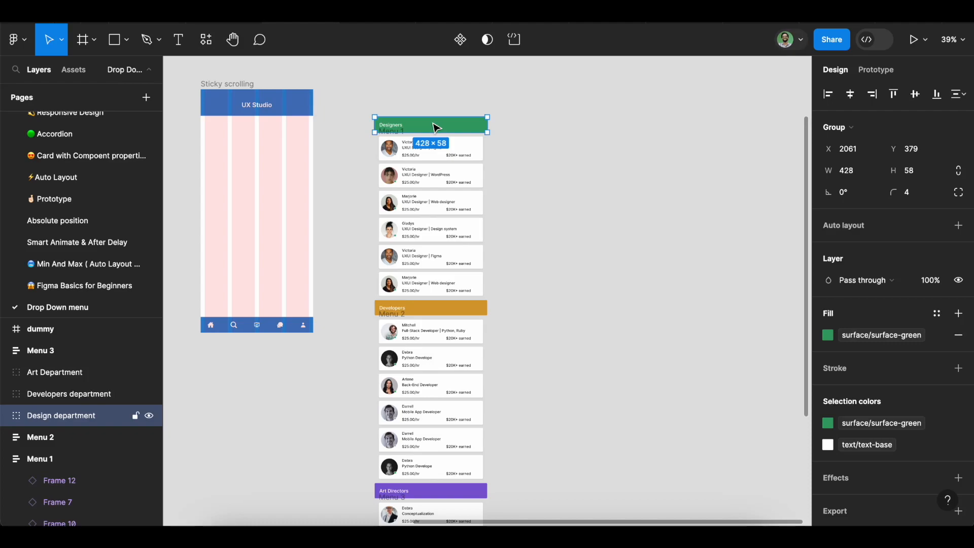
click(483, 314)
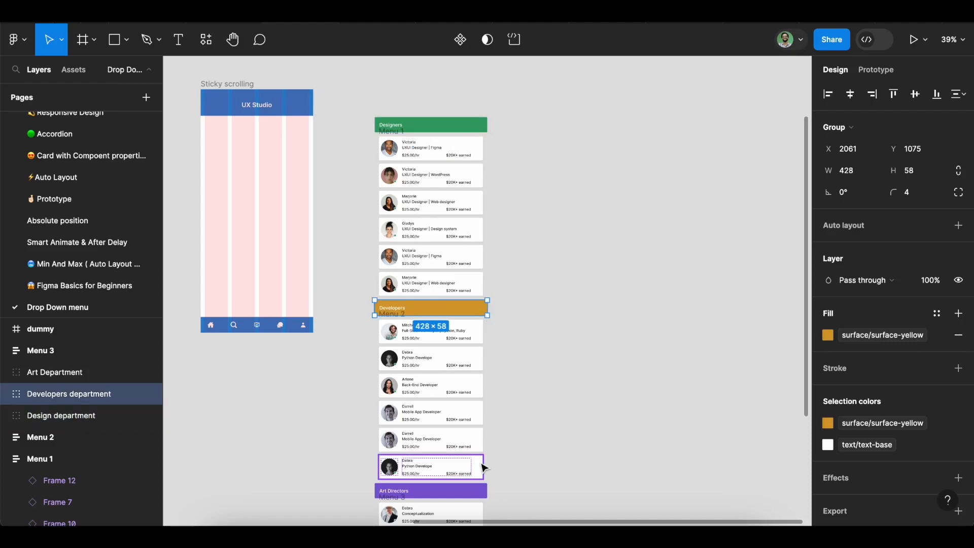
click(485, 491)
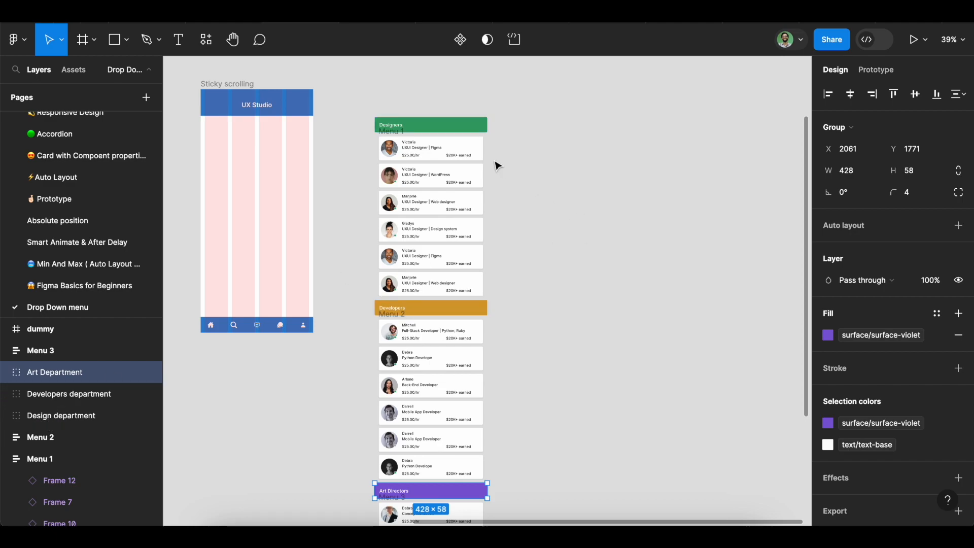
click(454, 131)
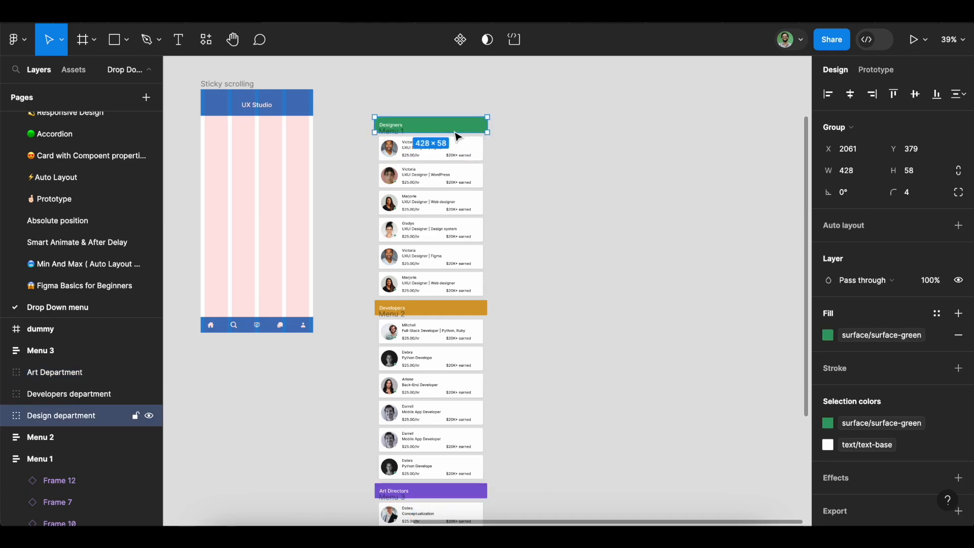
Wrap all the menus, department headers and the dummy frame in one new frame and rename it body
drag(361, 104, 505, 513)
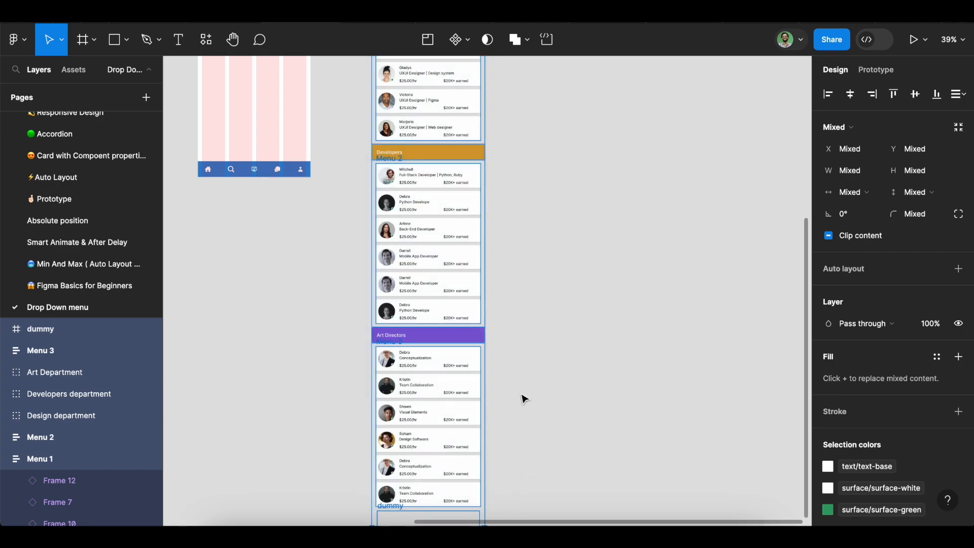
right_click(440, 221)
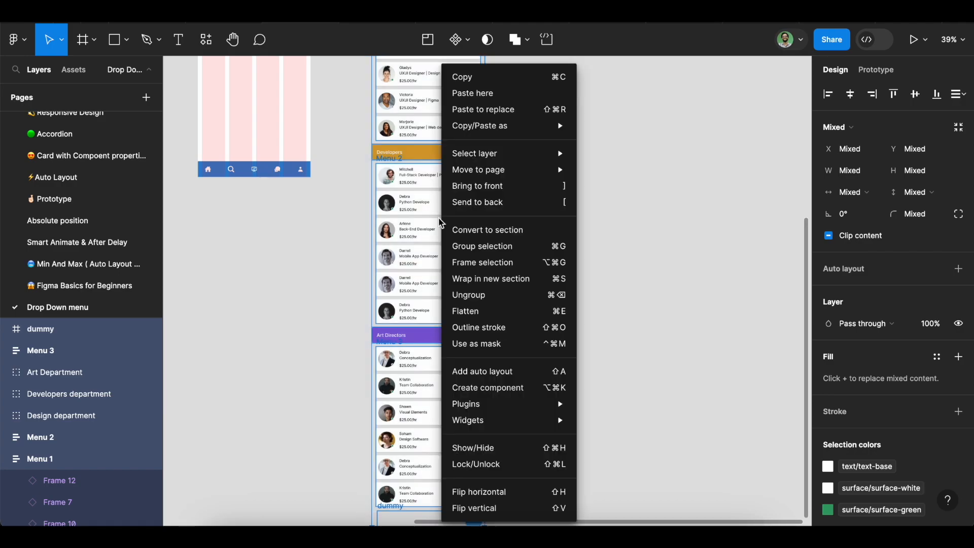
click(487, 262)
scroll(445, 170, up, 4)
double_click(384, 147)
text(body)
key(Return)
scroll(479, 87, left, 5)
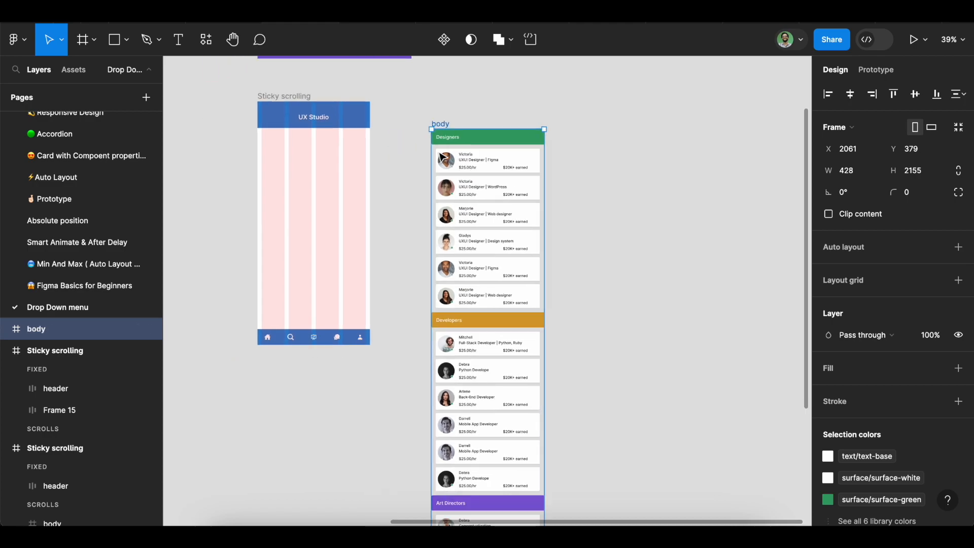
Place the body frame inside the Sticky scrolling frame, centred horizontally, with a vertical spacing of 16 below the header
drag(470, 118, 298, 127)
click(851, 94)
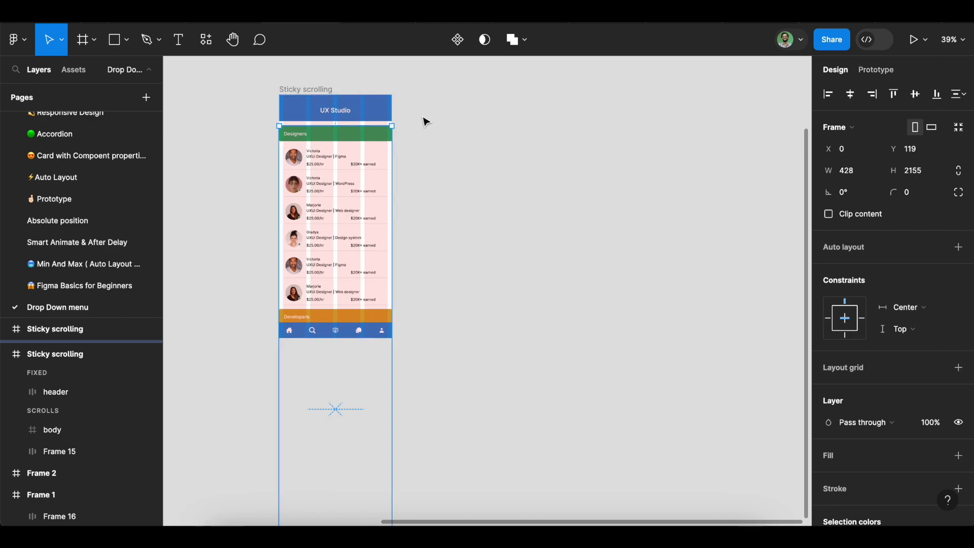
shift+click(388, 111)
click(855, 262)
text(16)
key(Return)
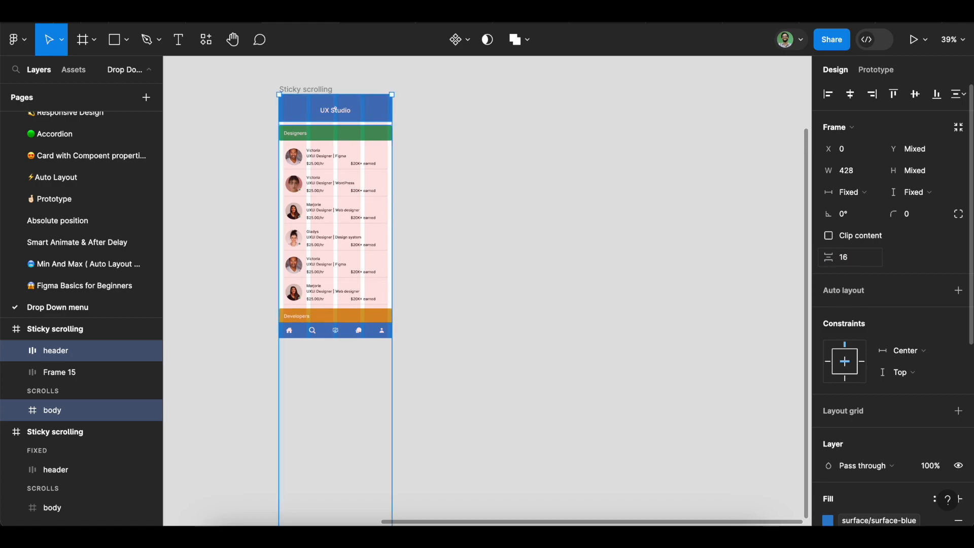
Try to shorten the jointly selected header and body to the navigation bar, and undo the resize
scroll(855, 262, down, 3)
scroll(766, 175, up, 2)
scroll(448, 346, down, 6)
scroll(448, 346, left, 1)
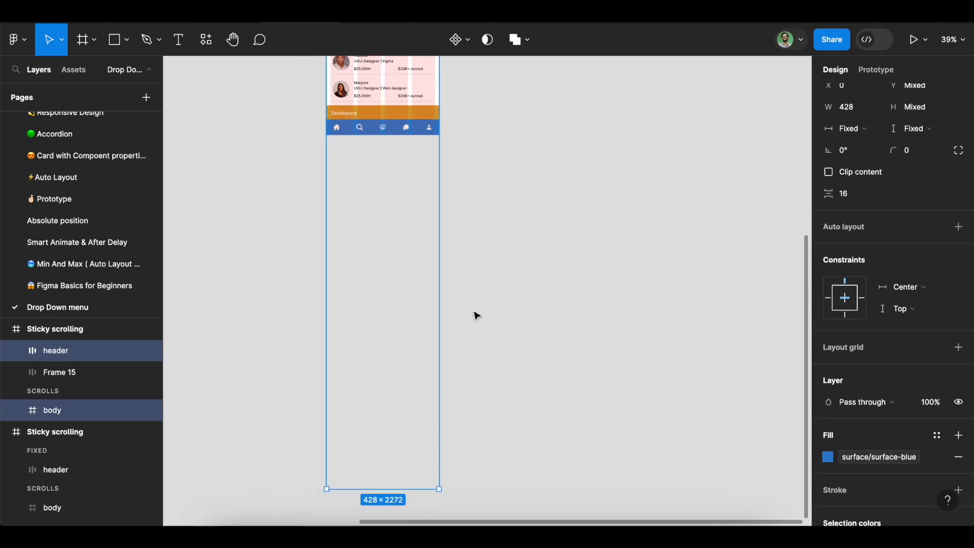
scroll(405, 377, up, 2)
scroll(405, 377, down, 5)
drag(404, 373, 405, 193)
scroll(403, 286, up, 3)
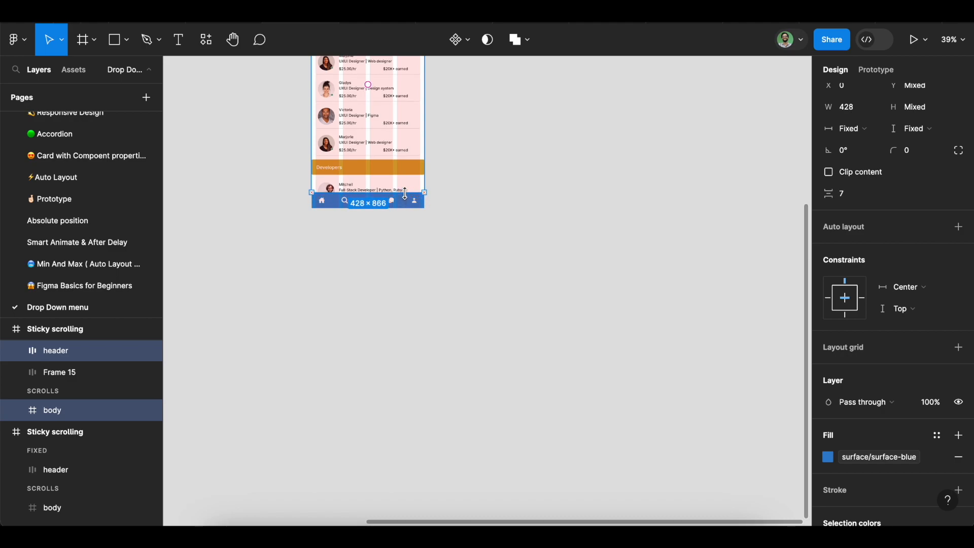
scroll(405, 194, up, 3)
key(super+z)
scroll(528, 308, down, 5)
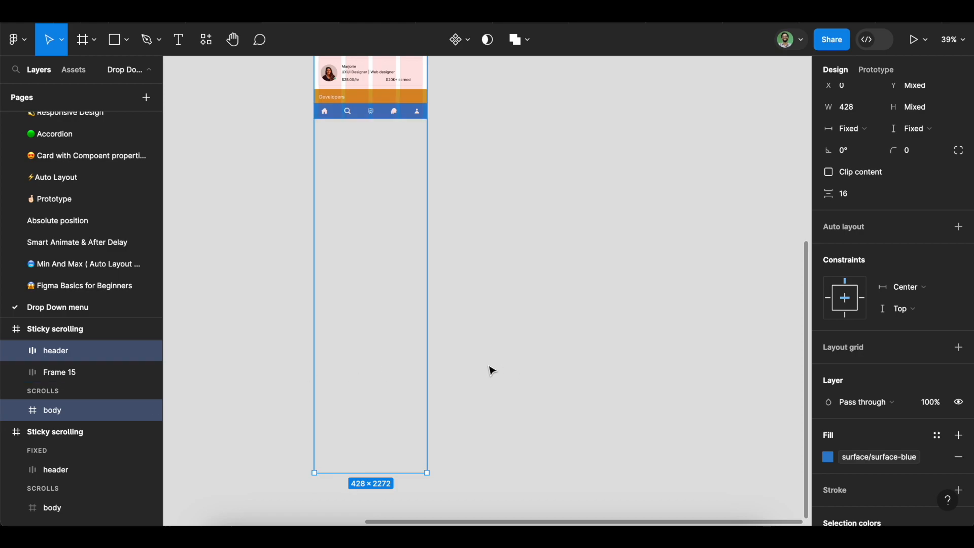
Shorten only the body frame to a height of 749 so it ends at the upper edge of the navigation bar
click(80, 412)
scroll(570, 352, up, 1)
scroll(444, 464, down, 1)
drag(405, 478, 415, 240)
scroll(409, 302, up, 3)
scroll(468, 366, up, 3)
scroll(340, 381, up, 1)
scroll(339, 382, up, 3)
scroll(546, 348, up, 3)
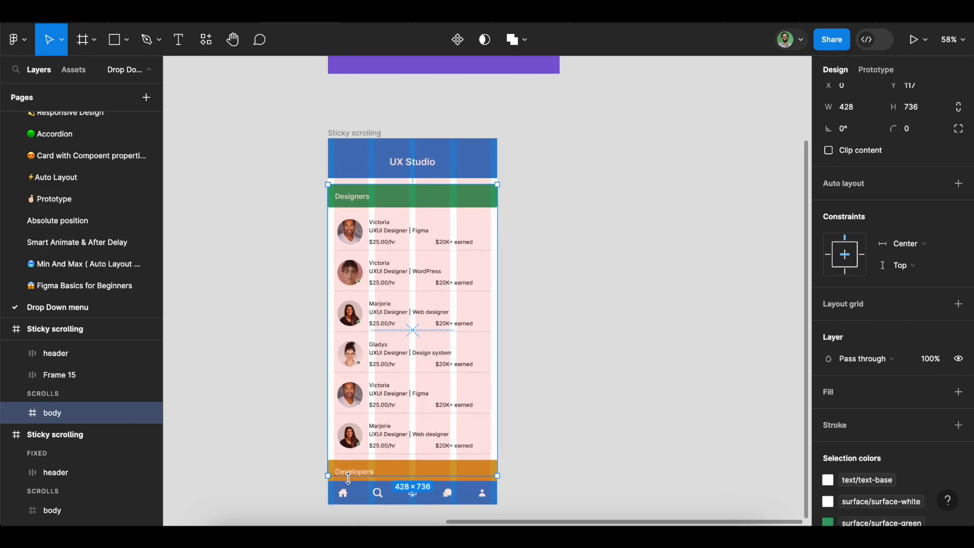
Turn on Clip content for the body frame and clear the selection
click(829, 150)
mouse_move(446, 482)
mouse_down()
mouse_move(447, 452)
mouse_move(448, 481)
mouse_up()
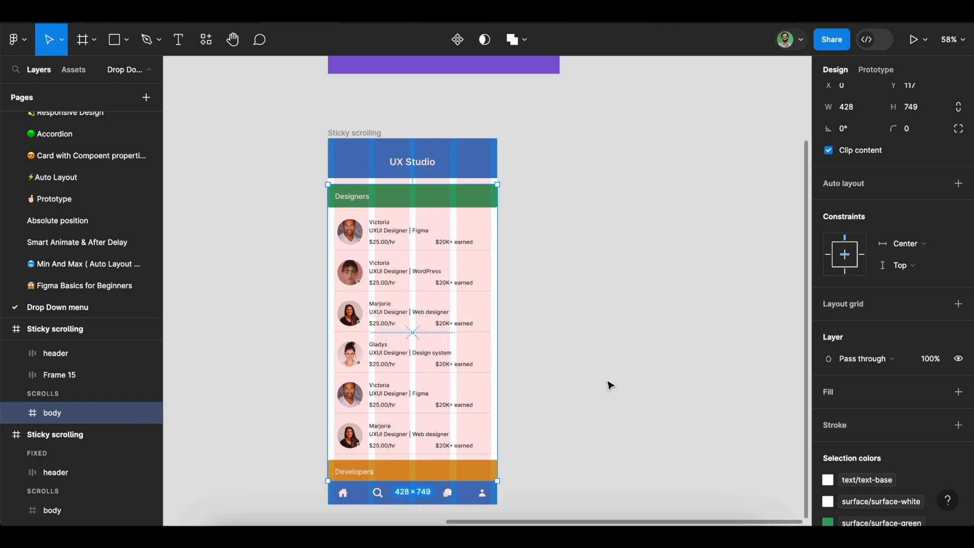
mouse_move(461, 480)
mouse_down()
mouse_move(468, 459)
mouse_move(472, 482)
mouse_up()
scroll(575, 429, down, 3)
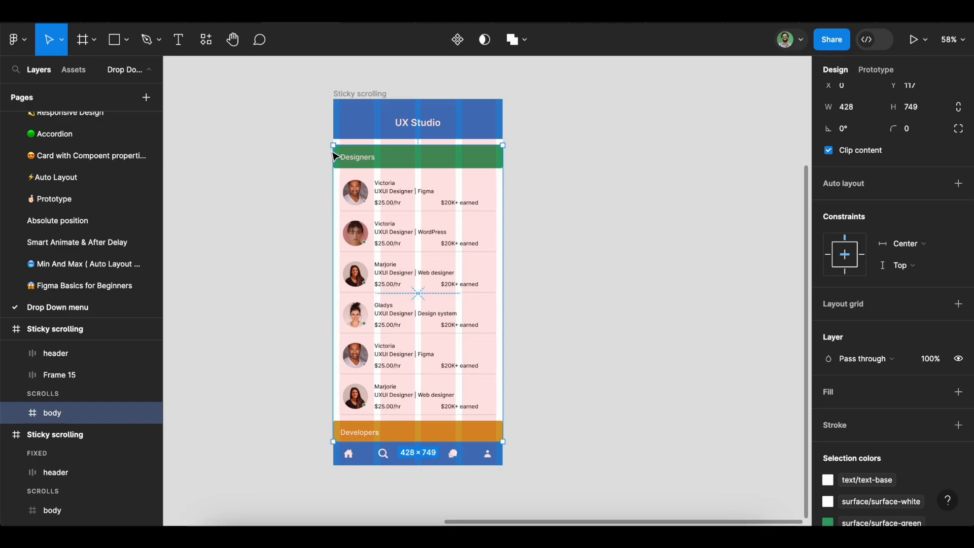
click(580, 286)
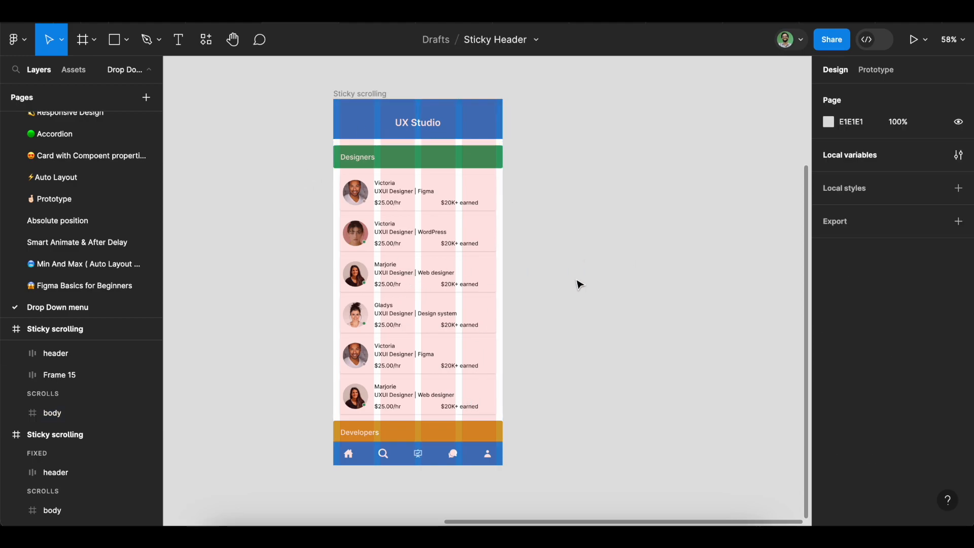
Set the overflow scroll behavior of the body frame to Vertical and expand its layers
click(360, 170)
click(16, 413)
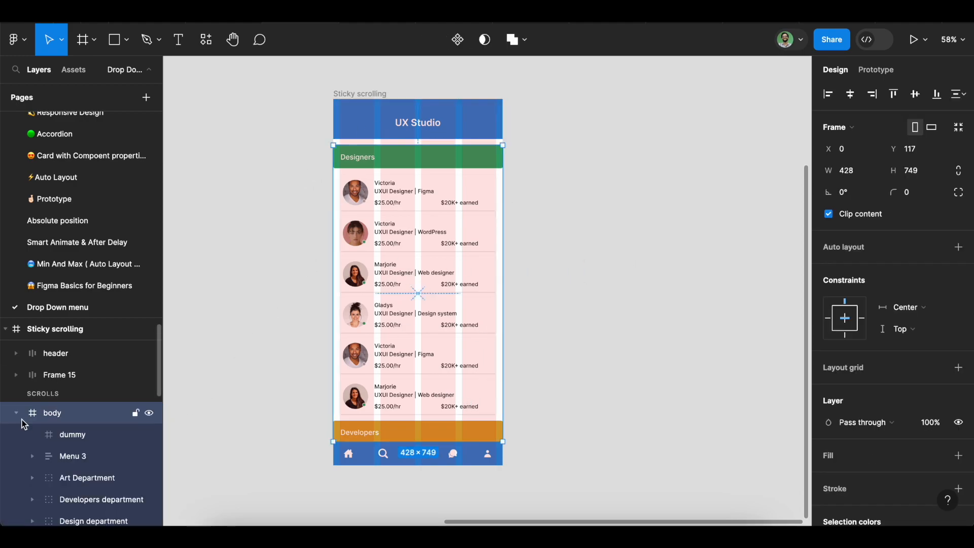
scroll(76, 451, down, 3)
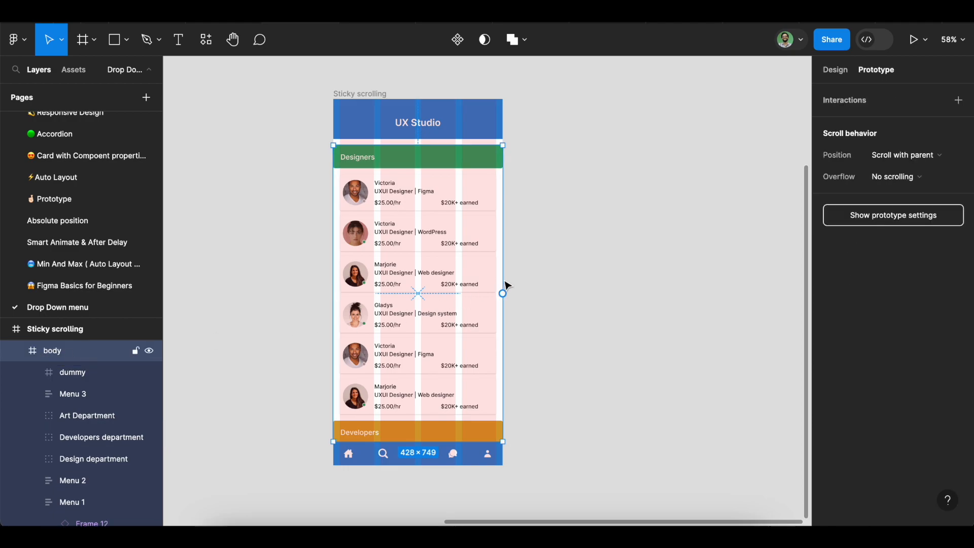
click(916, 177)
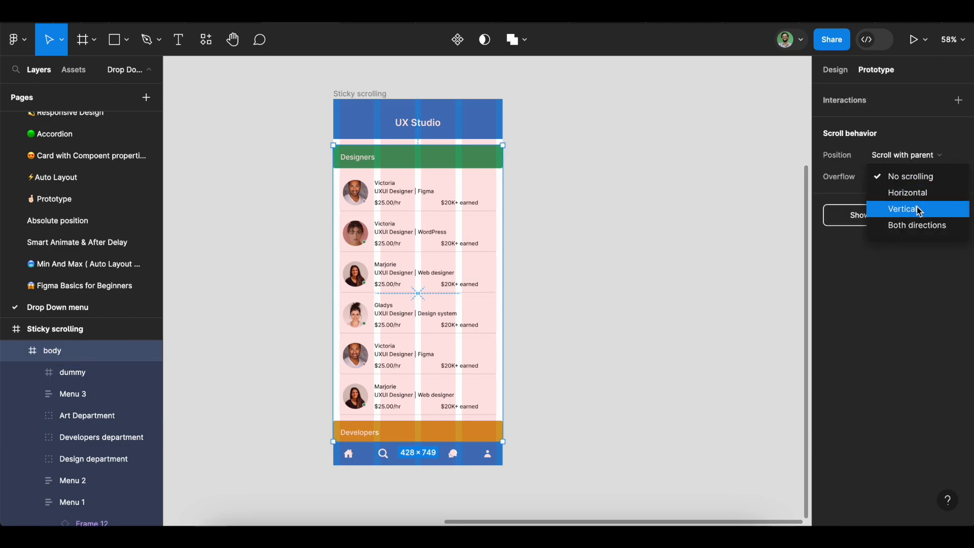
click(919, 208)
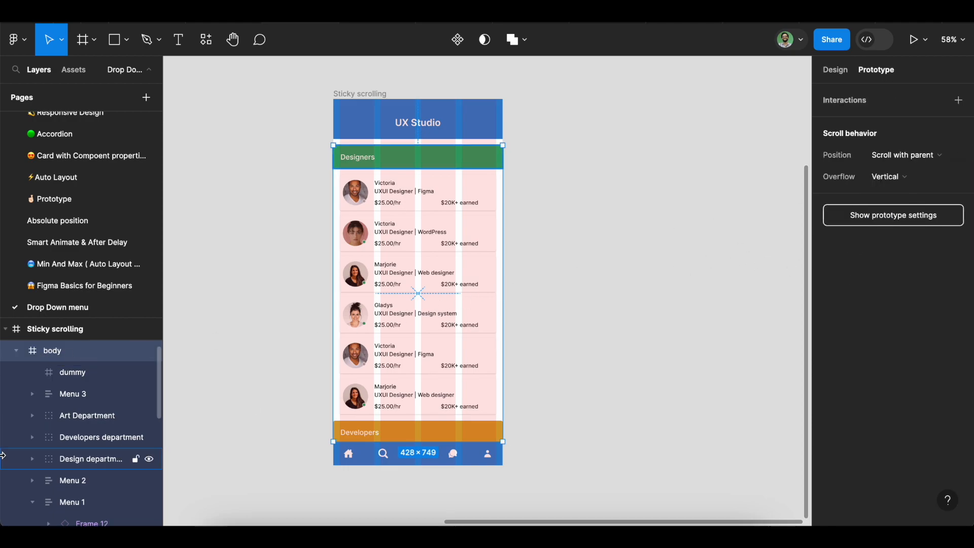
Set the scroll position of the Design, Developers and Art Department header groups to Sticky
click(60, 458)
shift+click(62, 446)
shift+click(65, 415)
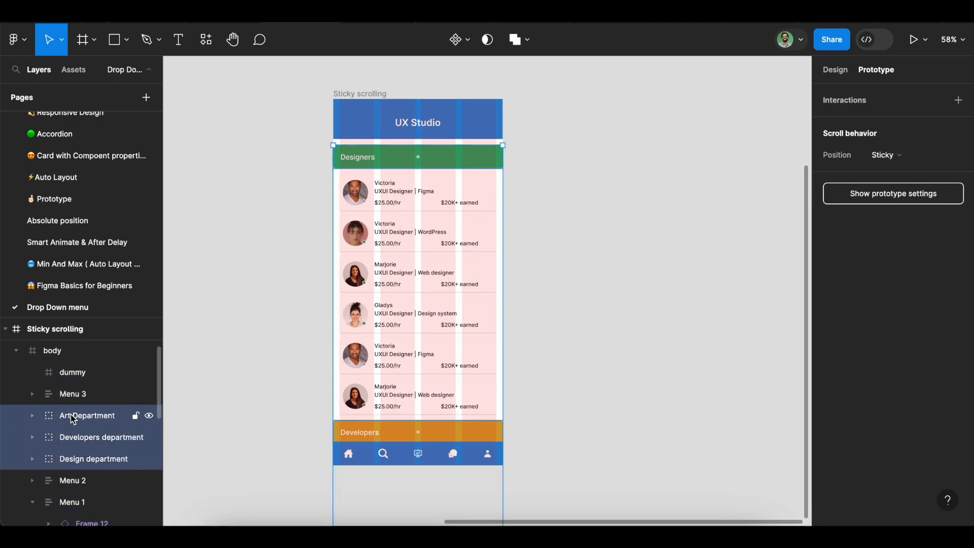
click(911, 153)
click(912, 154)
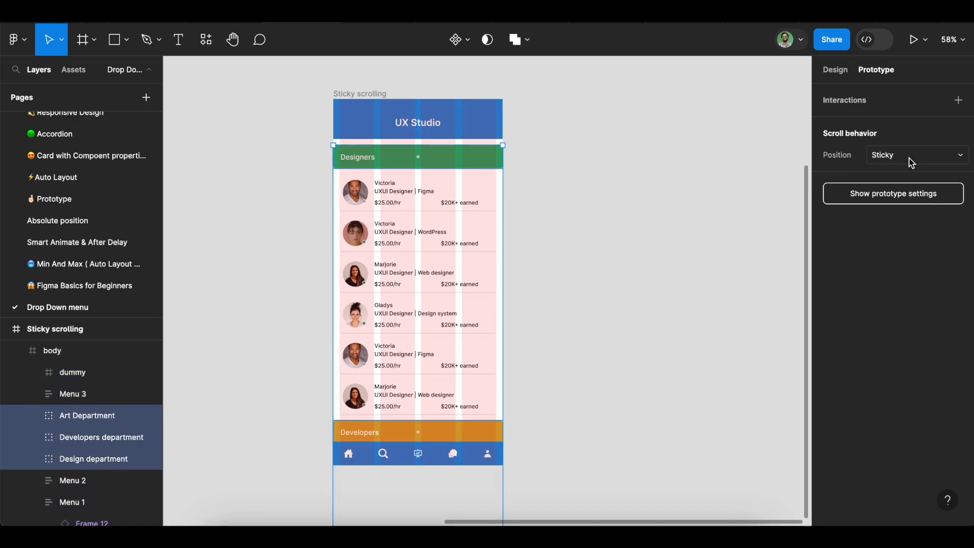
click(626, 264)
Present the Sticky scrolling frame and scroll through the list to test the sticky section headers
click(343, 94)
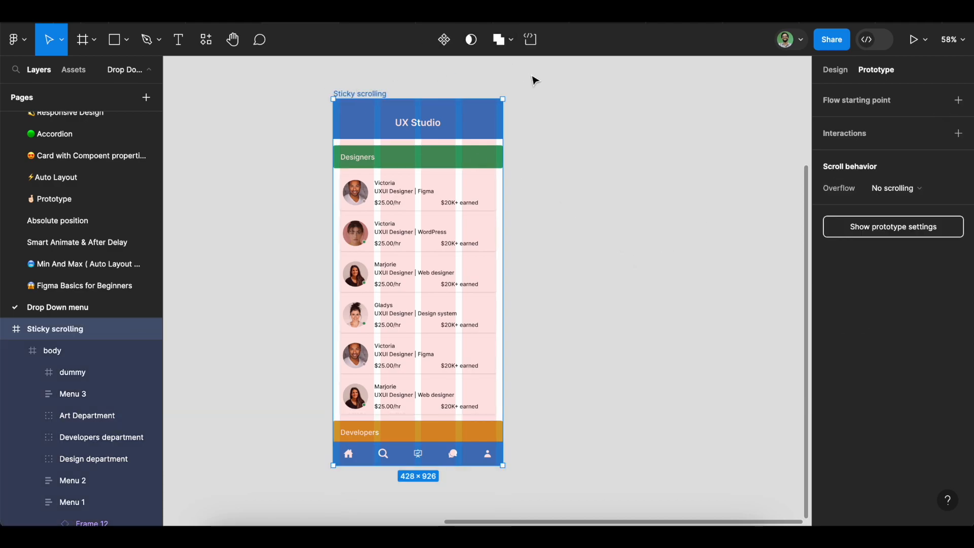
click(927, 42)
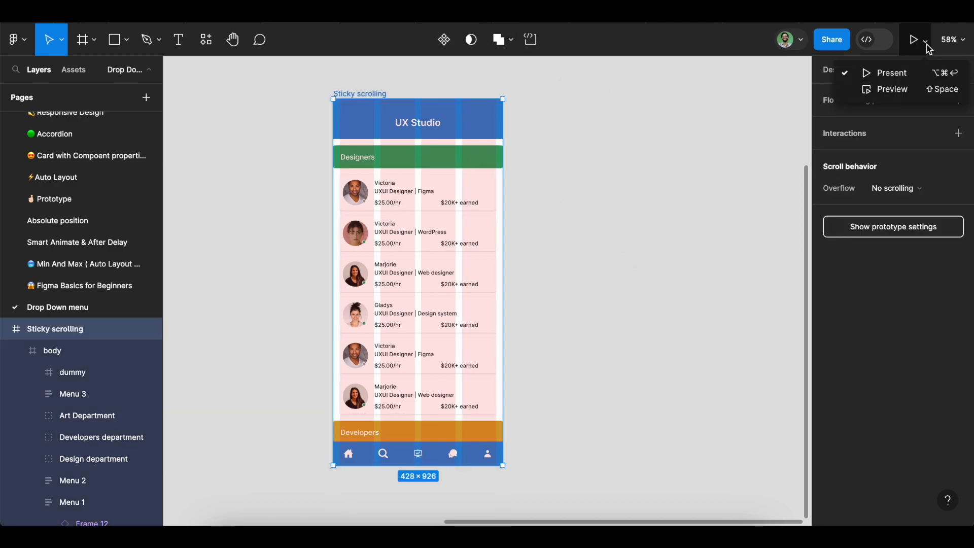
click(911, 72)
scroll(506, 271, down, 5)
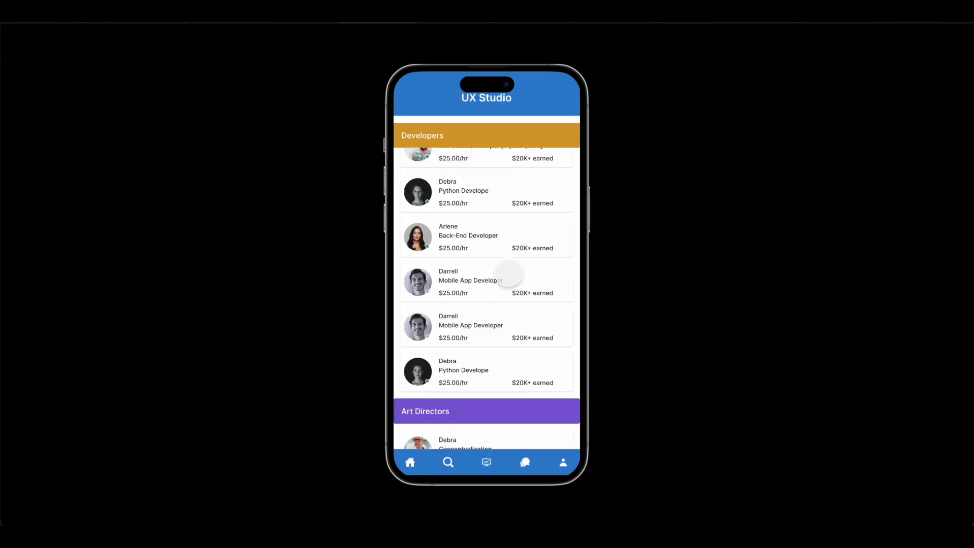
scroll(509, 274, down, 5)
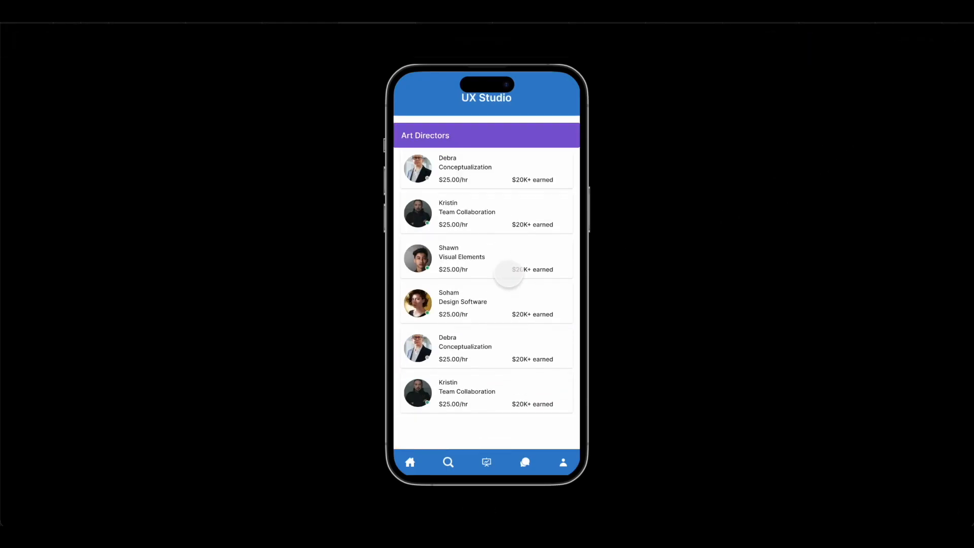
click(285, 15)
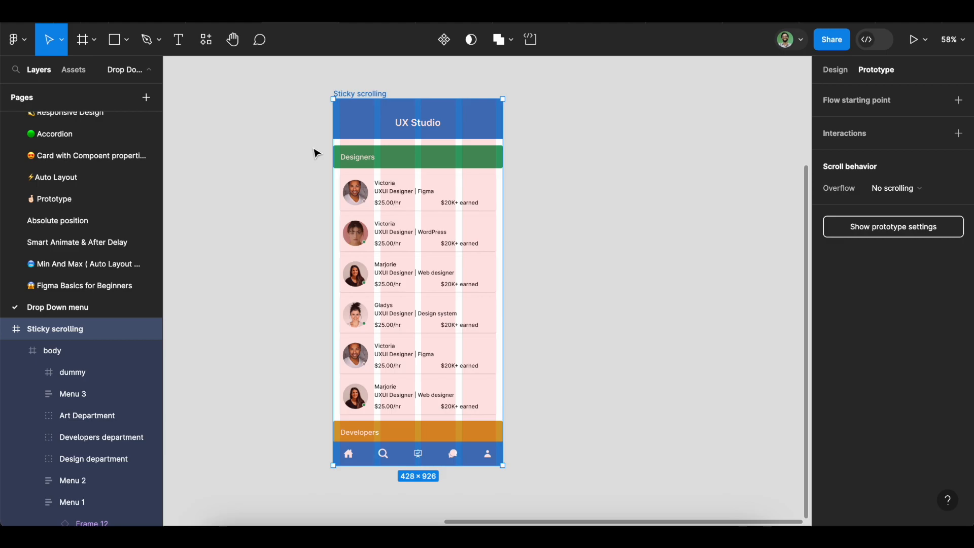
Review the body frame's properties and the layers of its Design, Developers and Art Department headers
key(alt+8)
click(374, 182)
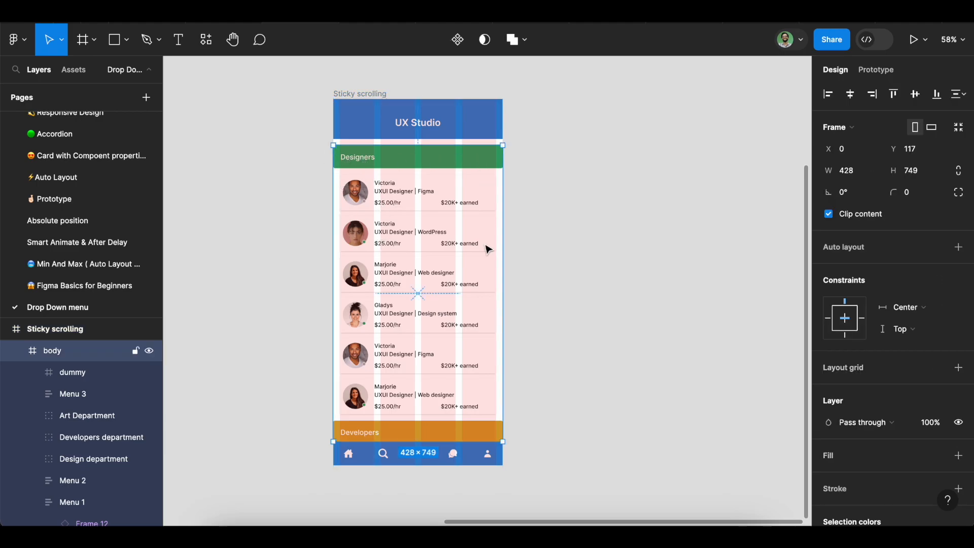
click(432, 161)
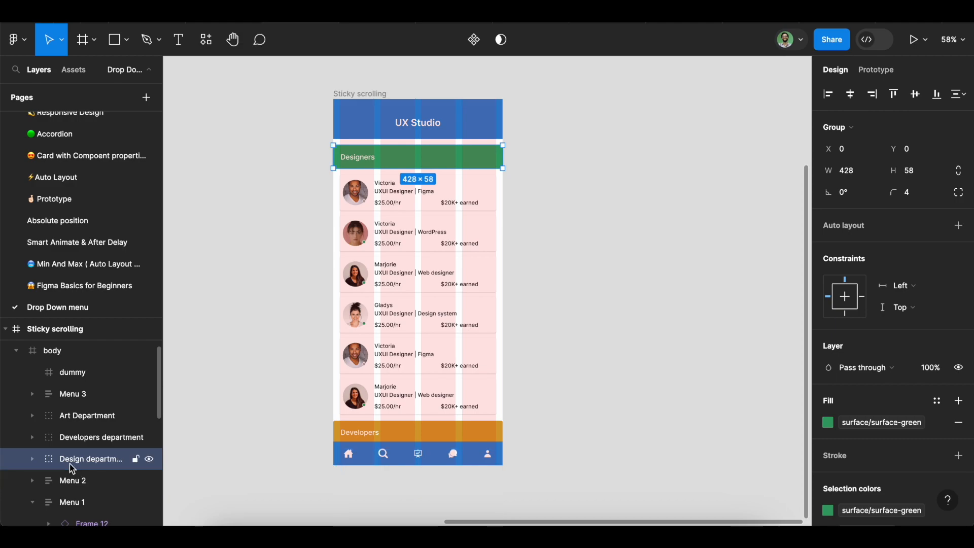
click(361, 436)
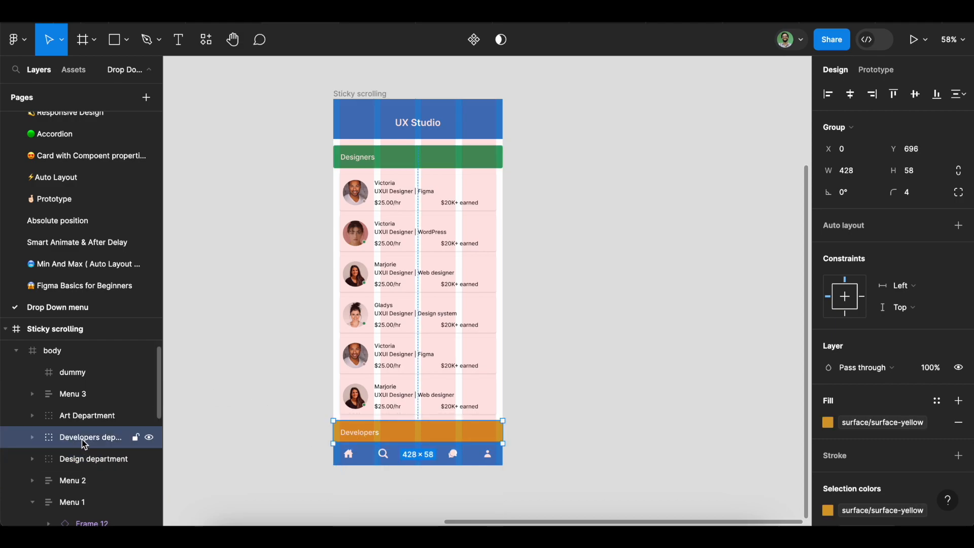
click(81, 419)
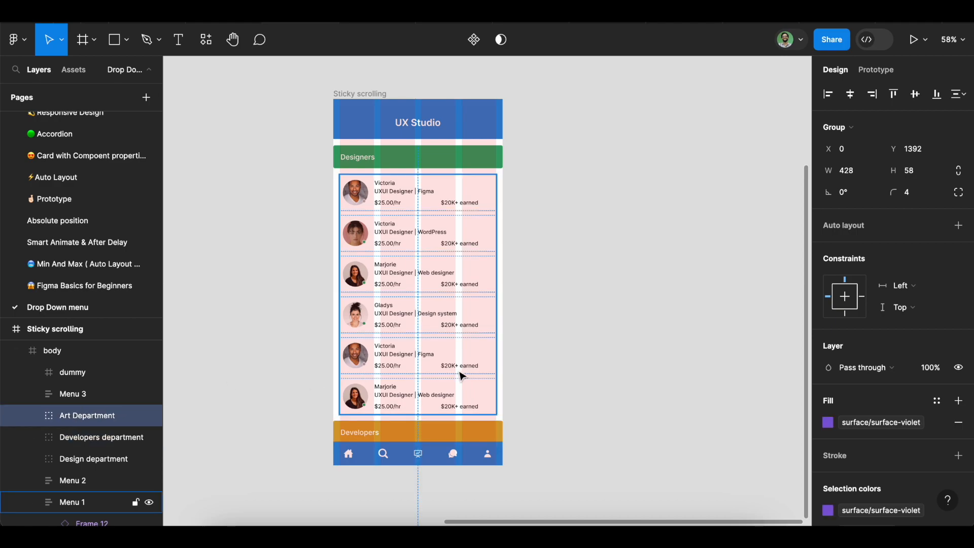
scroll(460, 374, down, 2)
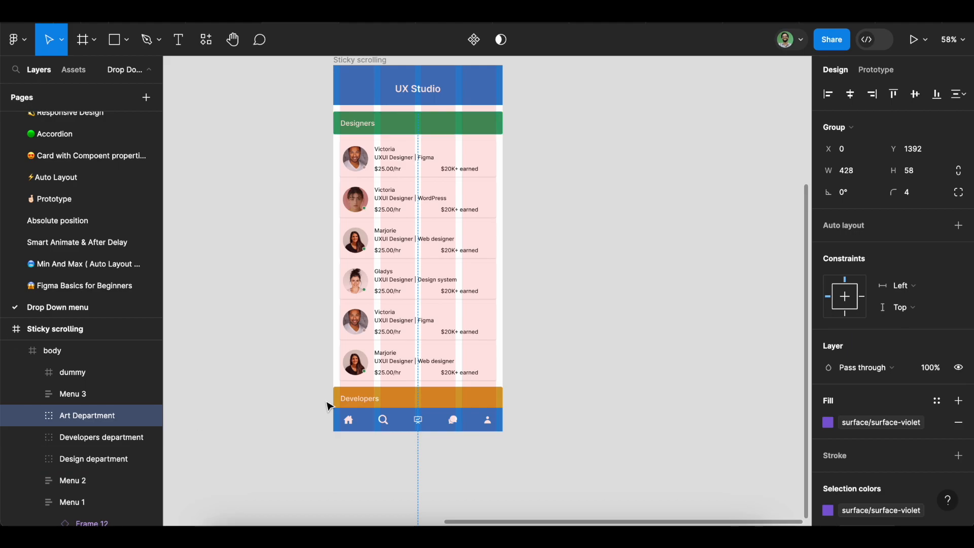
scroll(329, 406, up, 2)
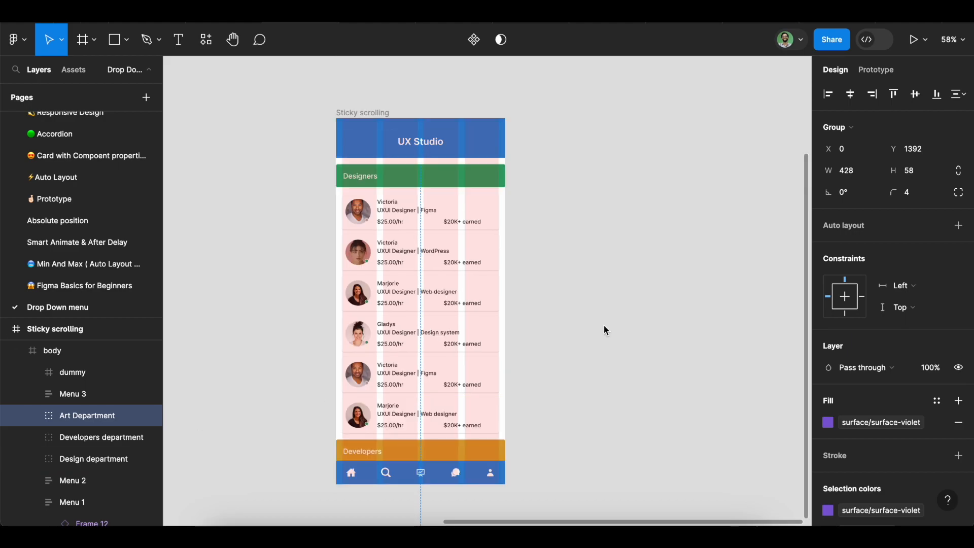